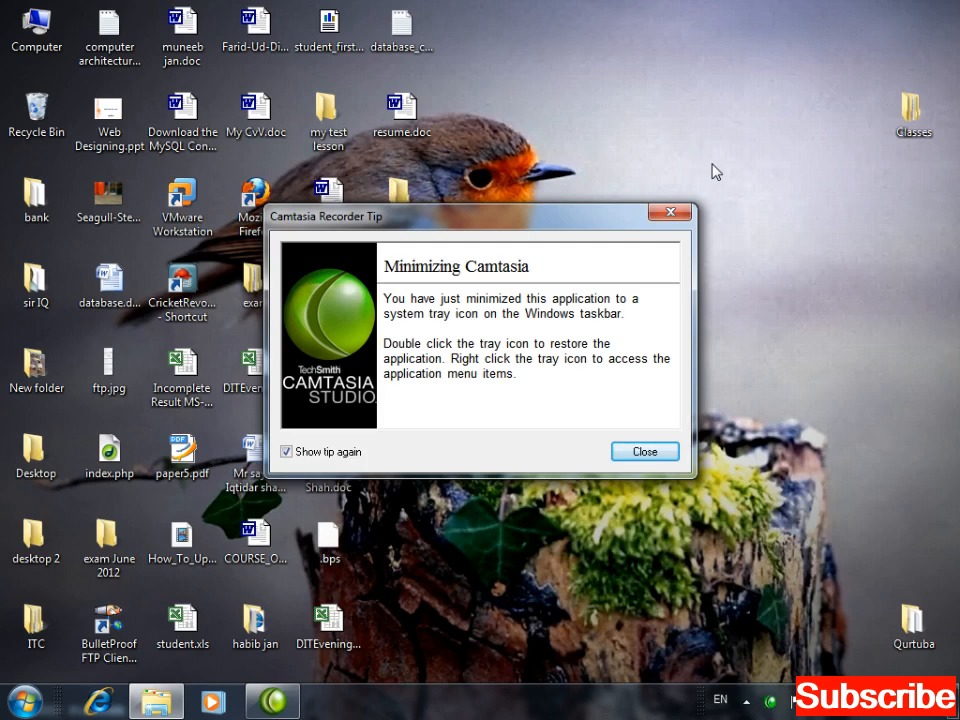
Close the Camtasia Recorder minimizing tip and bring up the IQ E folder window.
{"action": "left_click_drag", "start_coordinate": [506, 224], "coordinate": [557, 127]}
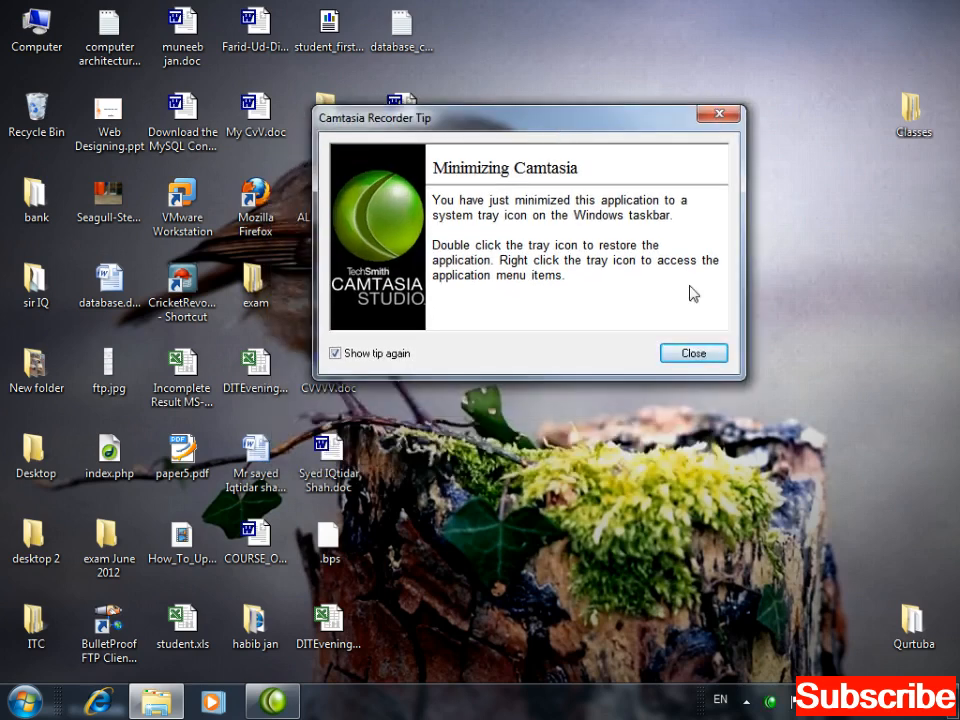
{"action": "left_click", "coordinate": [690, 353]}
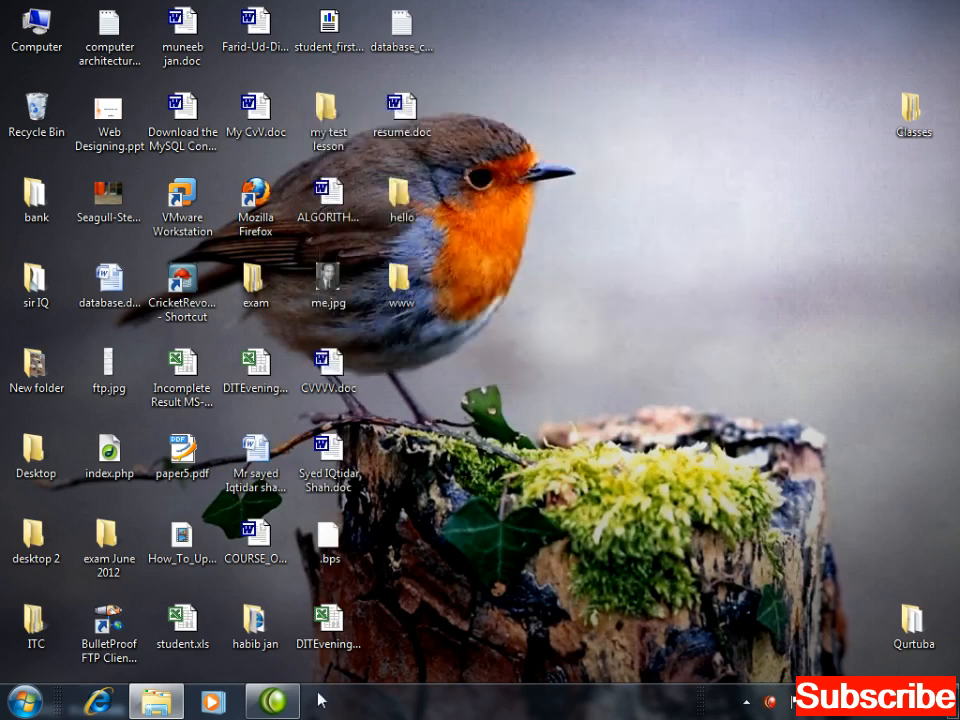
{"action": "left_click", "coordinate": [177, 706]}
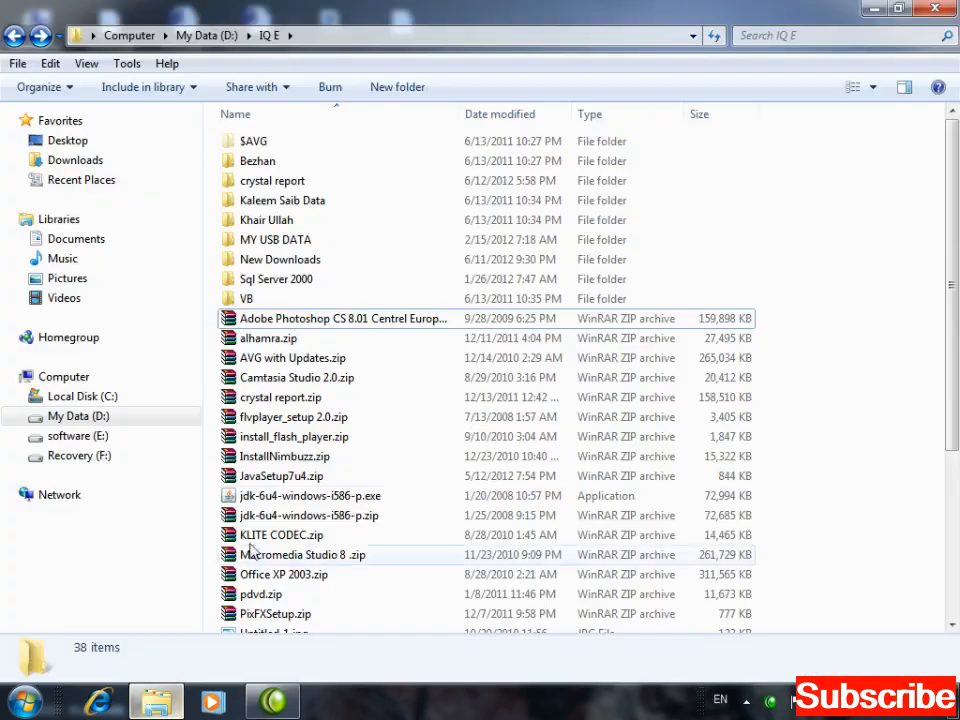
Extract wamp.zip here in IQ E and open the new wamp folder.
{"action": "left_click", "coordinate": [265, 362]}
{"action": "key", "text": "w"}
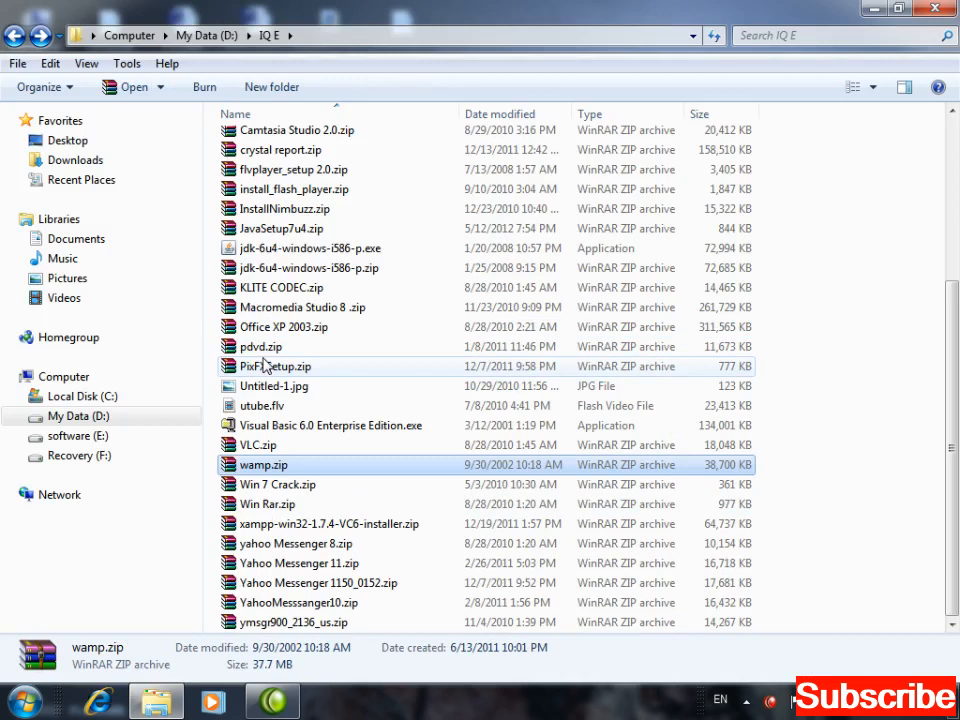
{"action": "right_click", "coordinate": [244, 468]}
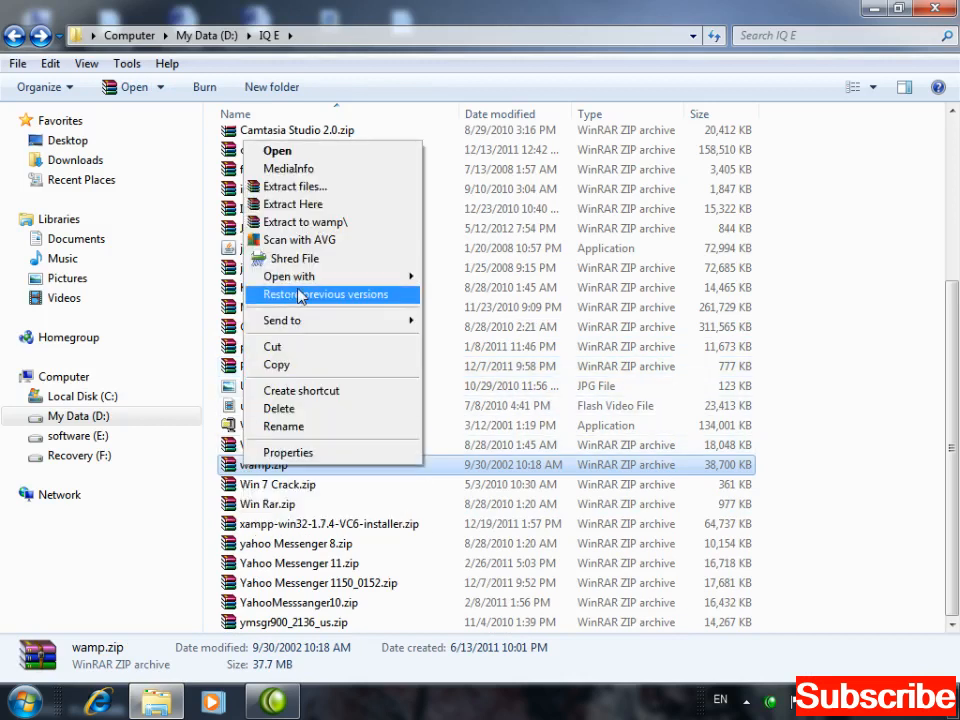
{"action": "left_click", "coordinate": [292, 205]}
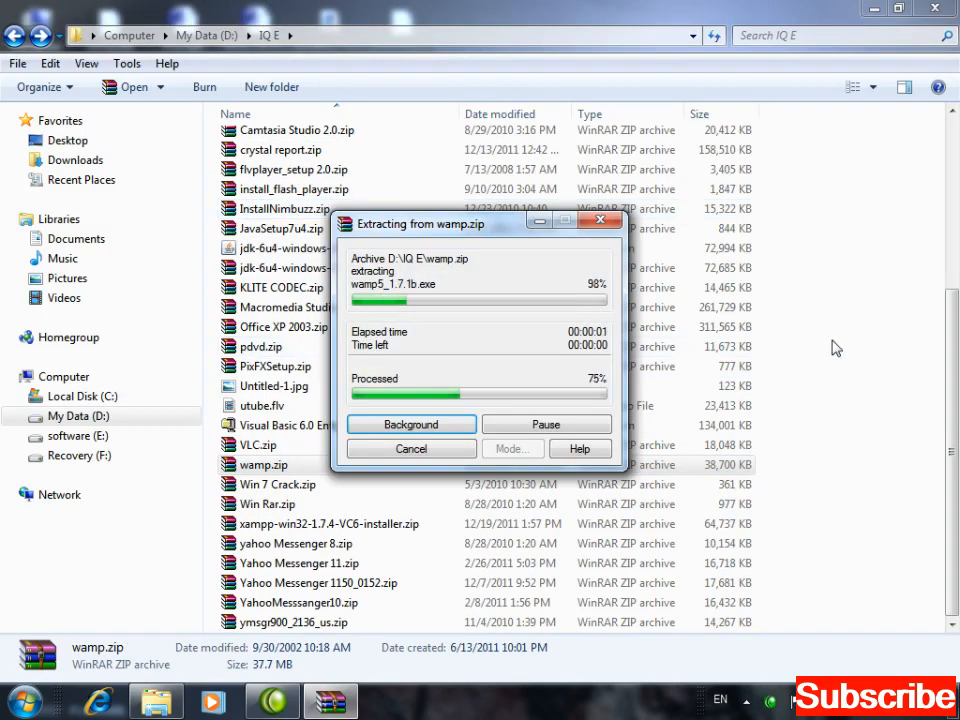
{"action": "left_click_drag", "start_coordinate": [952, 445], "coordinate": [957, 228]}
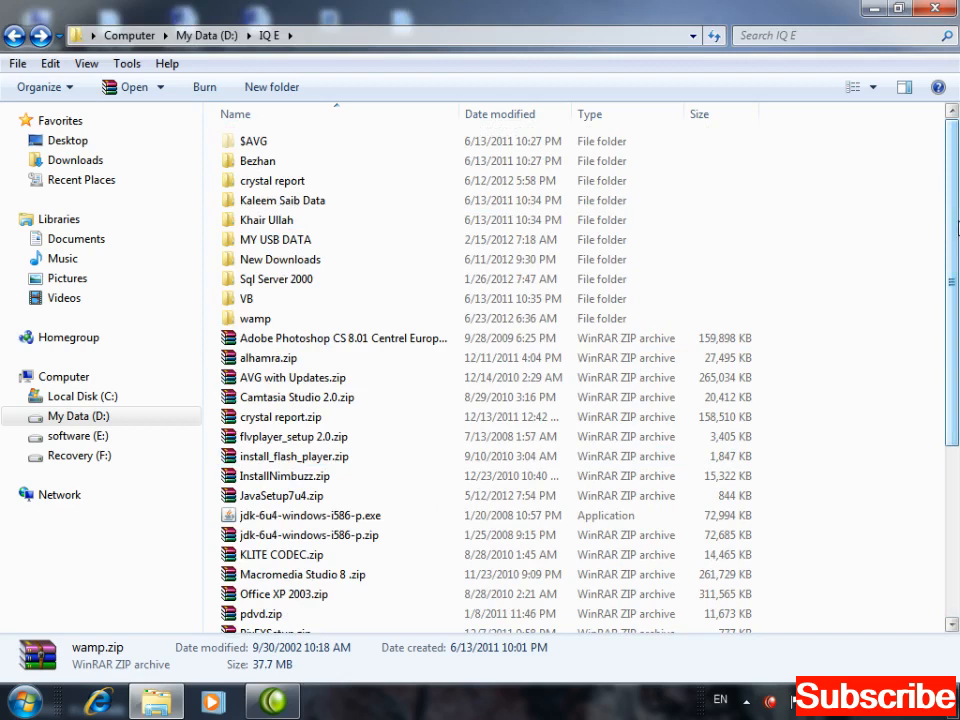
{"action": "double_click", "coordinate": [257, 321]}
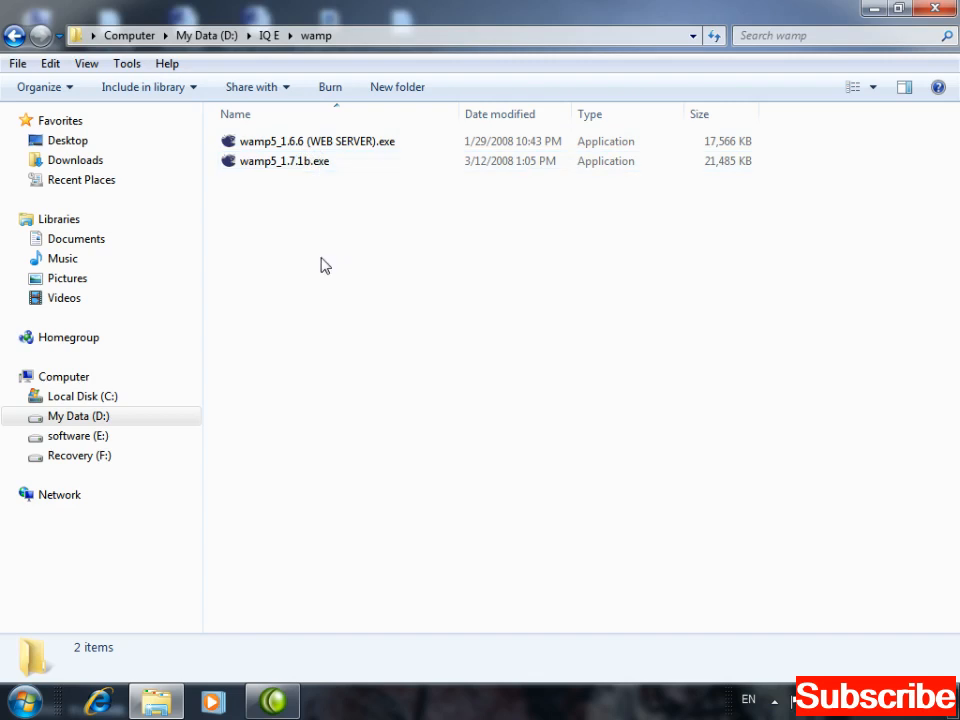
Launch the wamp5_1.6.6 installer and accept the license agreement.
{"action": "double_click", "coordinate": [313, 148]}
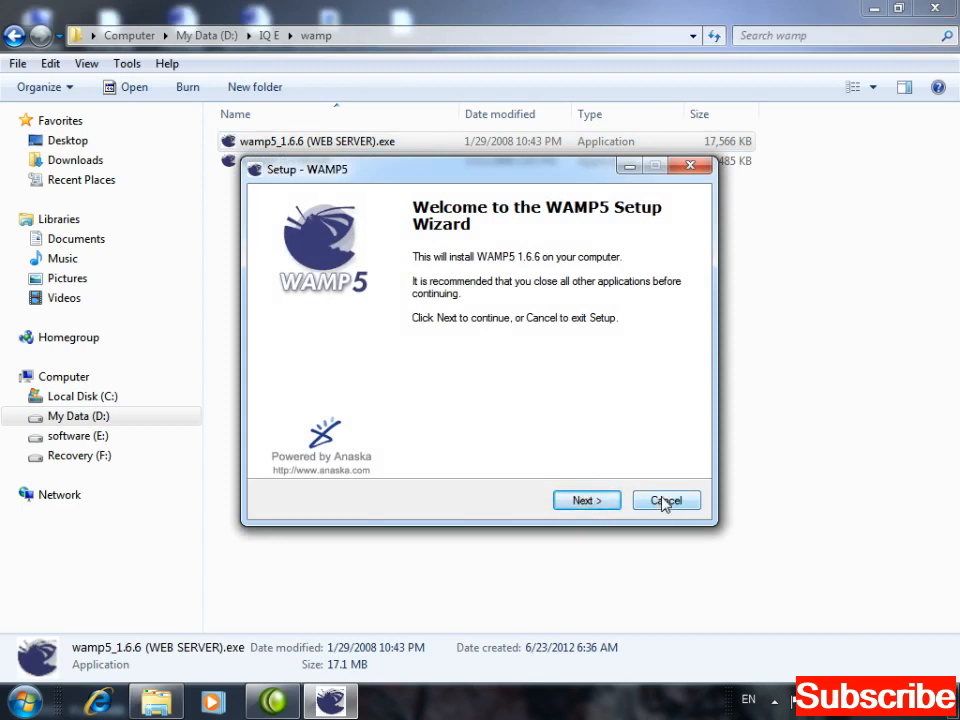
{"action": "left_click", "coordinate": [594, 504]}
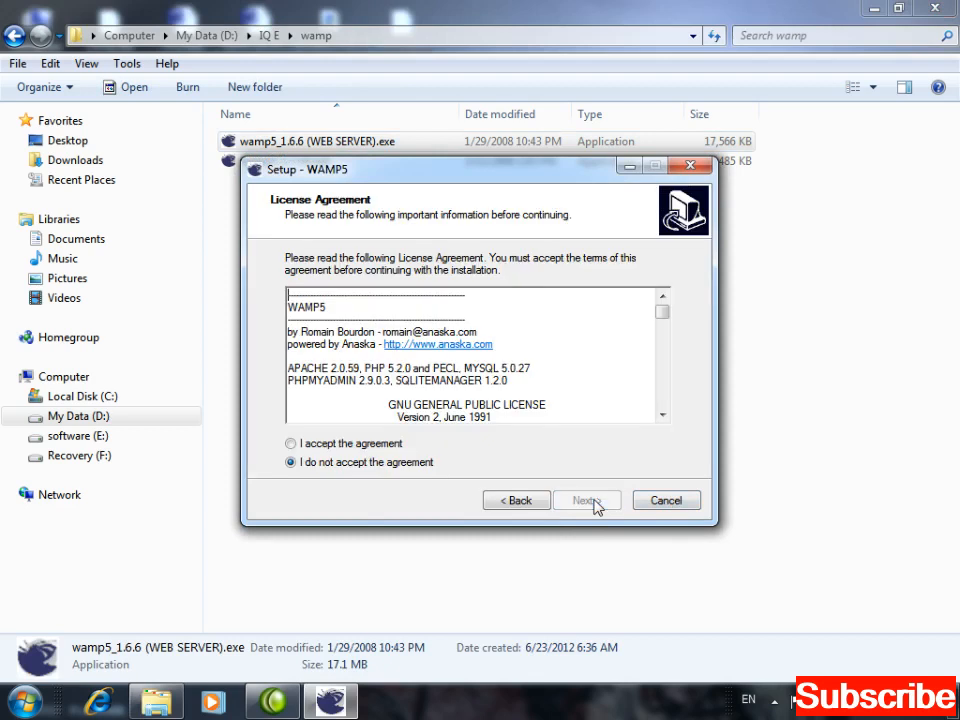
{"action": "left_click", "coordinate": [377, 449]}
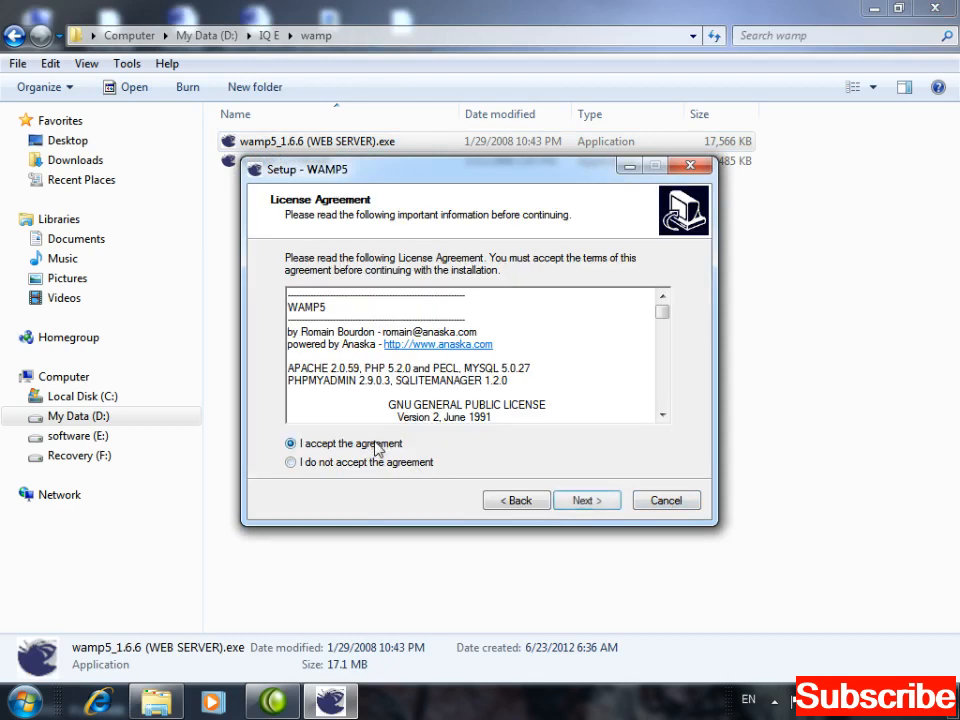
{"action": "left_click", "coordinate": [585, 500]}
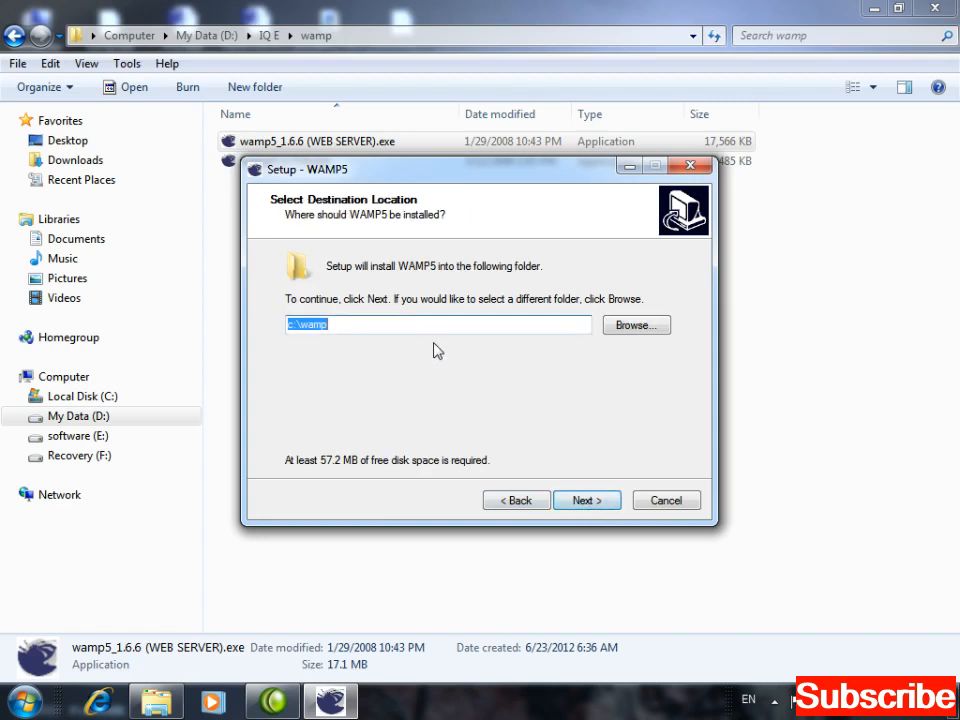
Keep c:\wamp as the install location and WampServer as the Start Menu folder.
{"action": "left_click", "coordinate": [424, 326]}
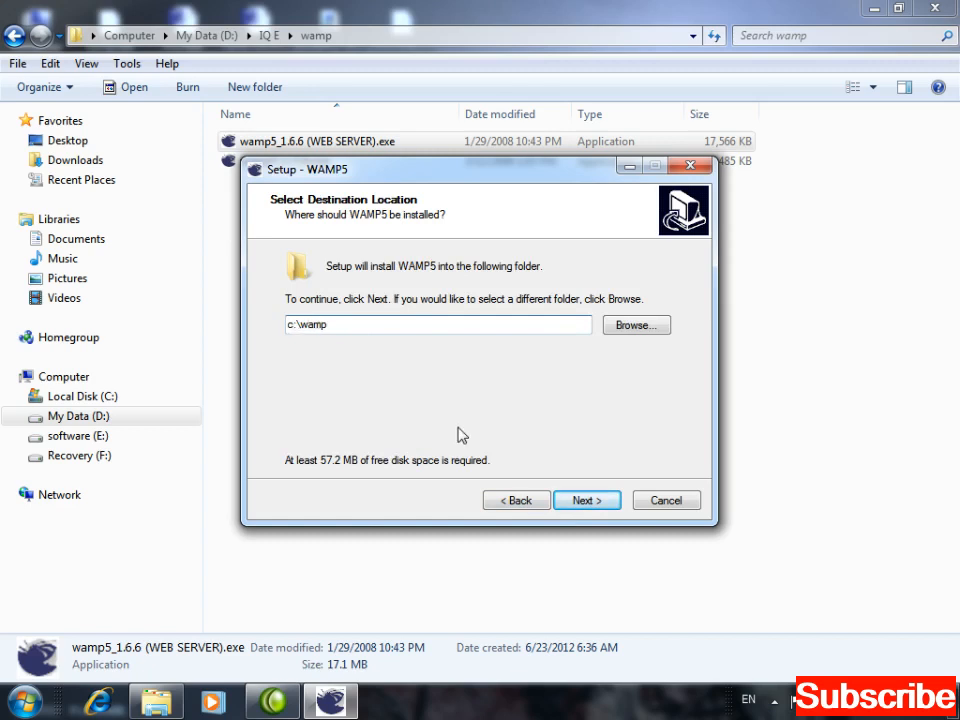
{"action": "left_click", "coordinate": [586, 500]}
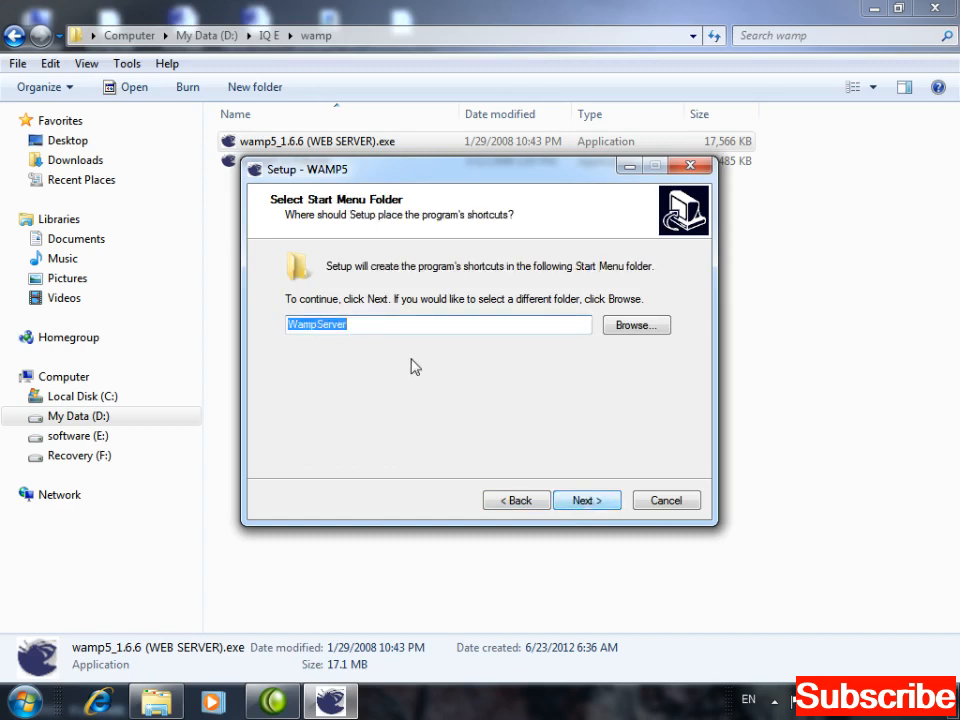
{"action": "left_click", "coordinate": [413, 326]}
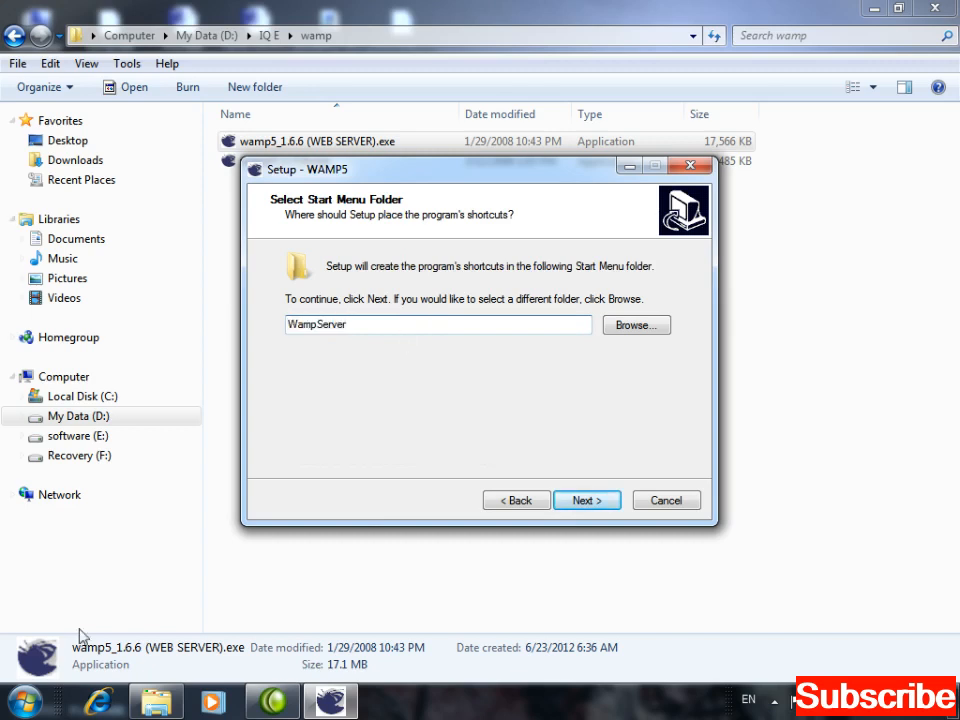
{"action": "left_click", "coordinate": [27, 702]}
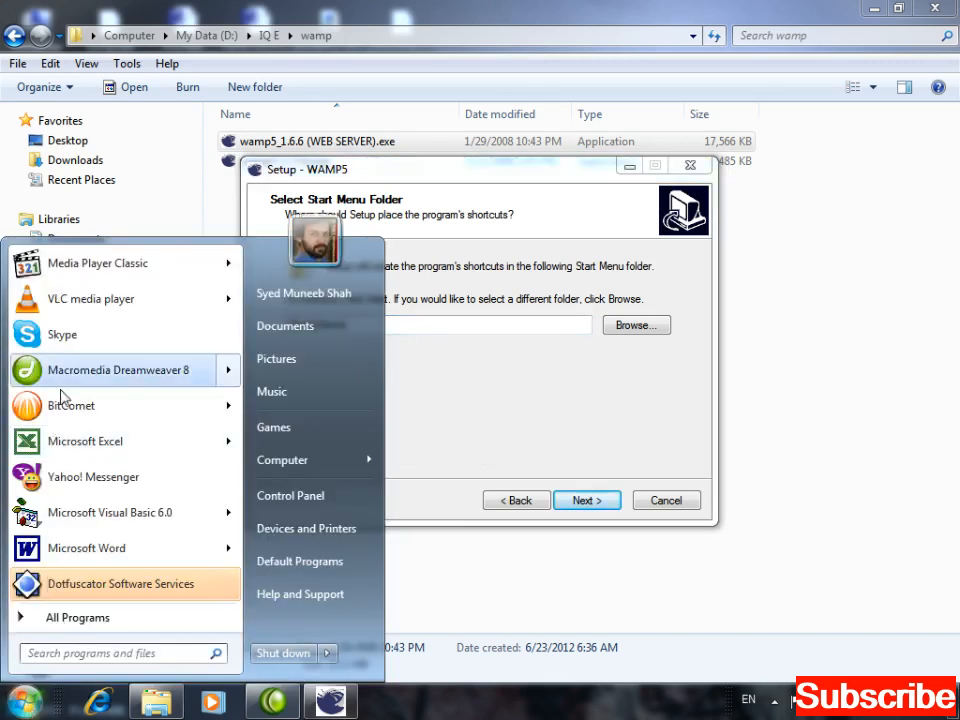
{"action": "left_click", "coordinate": [422, 371]}
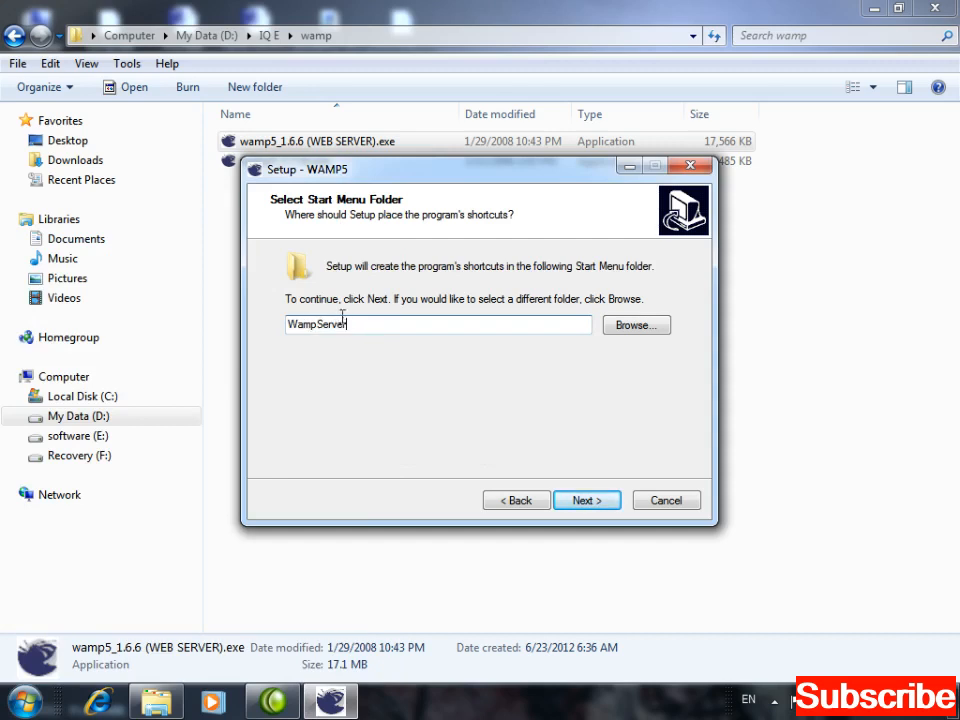
{"action": "left_click", "coordinate": [586, 502]}
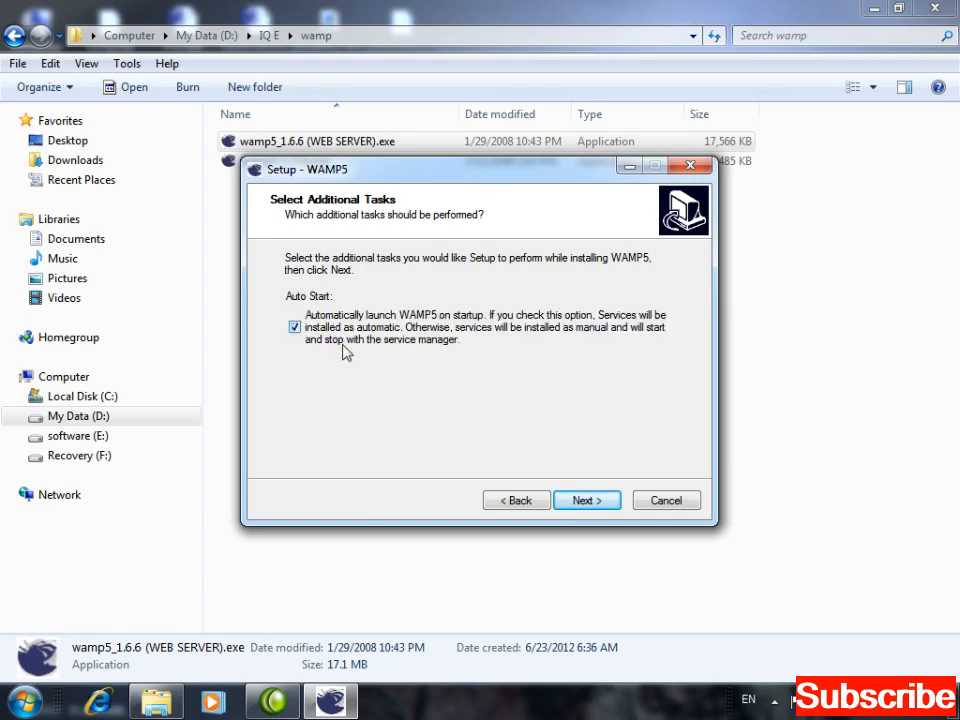
Untick auto-launching WAMP5 at startup and begin the installation.
{"action": "left_click", "coordinate": [296, 336]}
{"action": "left_click", "coordinate": [582, 503]}
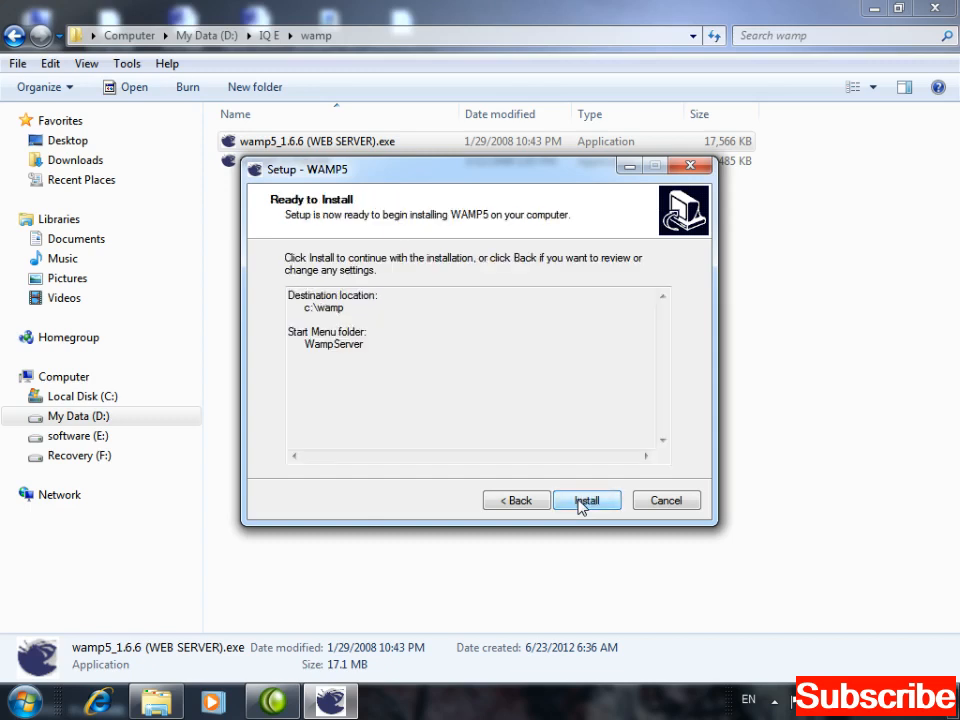
{"action": "left_click", "coordinate": [582, 503]}
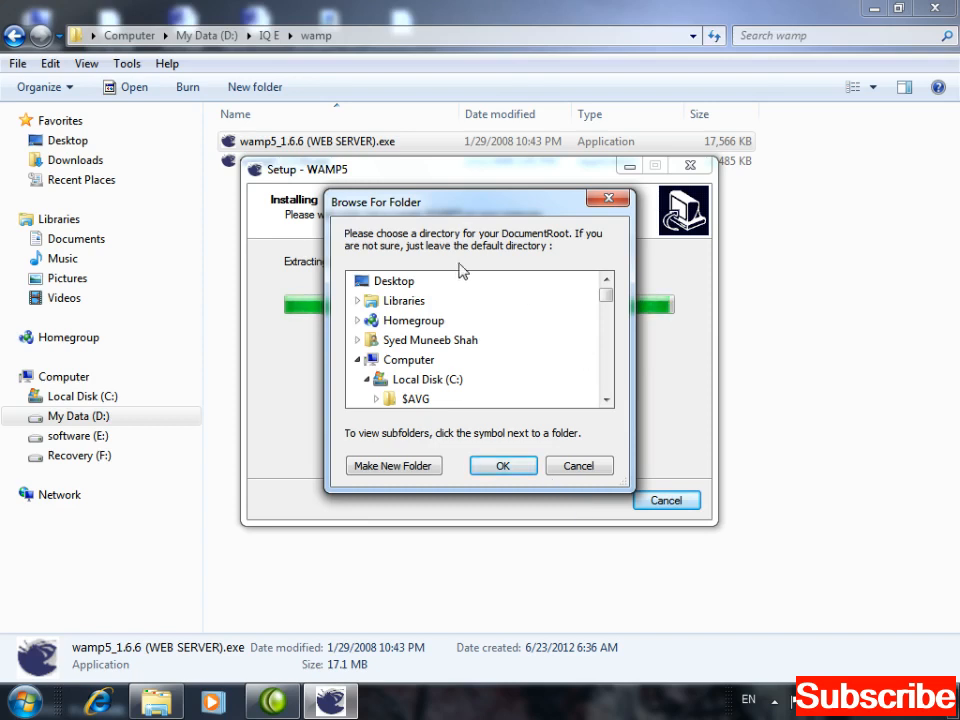
Scroll the DocumentRoot folder tree down to the wamp folder on Local Disk (C:).
{"action": "left_click_drag", "start_coordinate": [407, 200], "coordinate": [398, 119]}
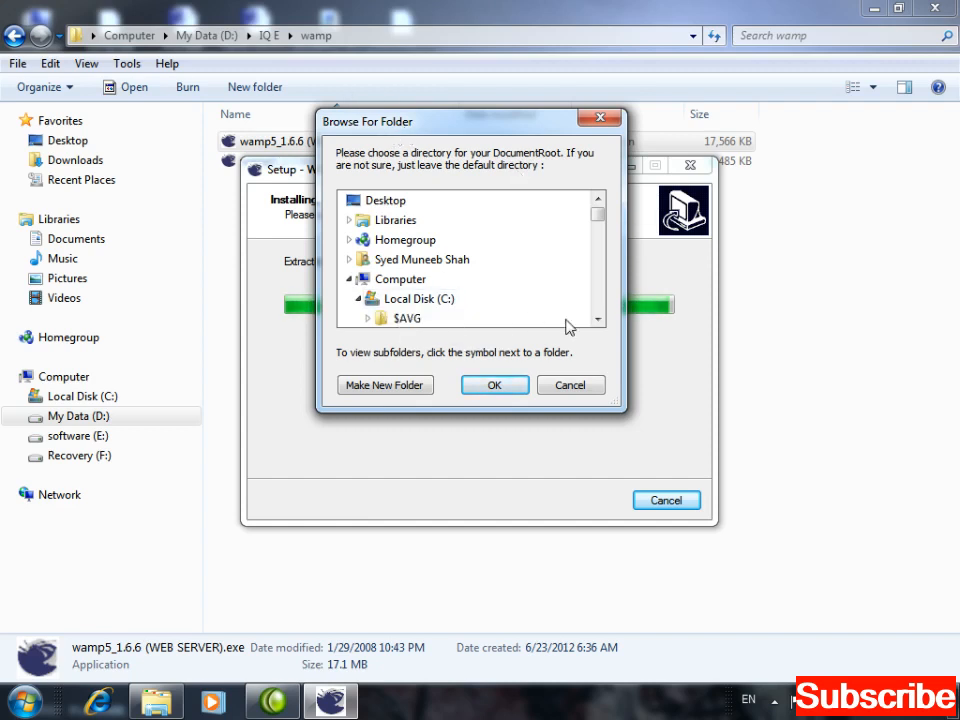
{"action": "left_click", "coordinate": [598, 319]}
{"action": "left_click", "coordinate": [598, 321]}
{"action": "left_click", "coordinate": [598, 321]}
{"action": "left_click", "coordinate": [598, 321]}
{"action": "left_click", "coordinate": [598, 321]}
{"action": "left_click", "coordinate": [598, 321]}
{"action": "left_click", "coordinate": [598, 321]}
{"action": "left_click", "coordinate": [598, 321]}
{"action": "left_click", "coordinate": [598, 321]}
{"action": "left_click", "coordinate": [598, 321]}
{"action": "left_click", "coordinate": [598, 321]}
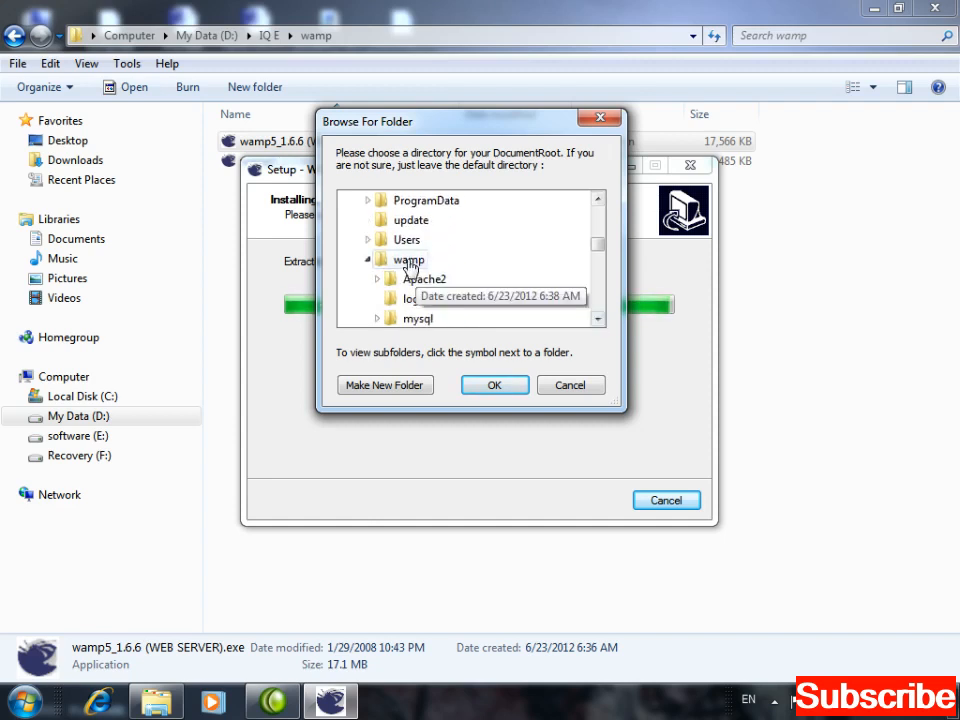
{"action": "left_click", "coordinate": [598, 321]}
{"action": "left_click", "coordinate": [598, 321]}
{"action": "left_click", "coordinate": [598, 321]}
{"action": "left_click", "coordinate": [598, 321]}
{"action": "left_click", "coordinate": [598, 321]}
{"action": "left_click", "coordinate": [598, 321]}
{"action": "left_click", "coordinate": [598, 321]}
{"action": "left_click", "coordinate": [598, 321]}
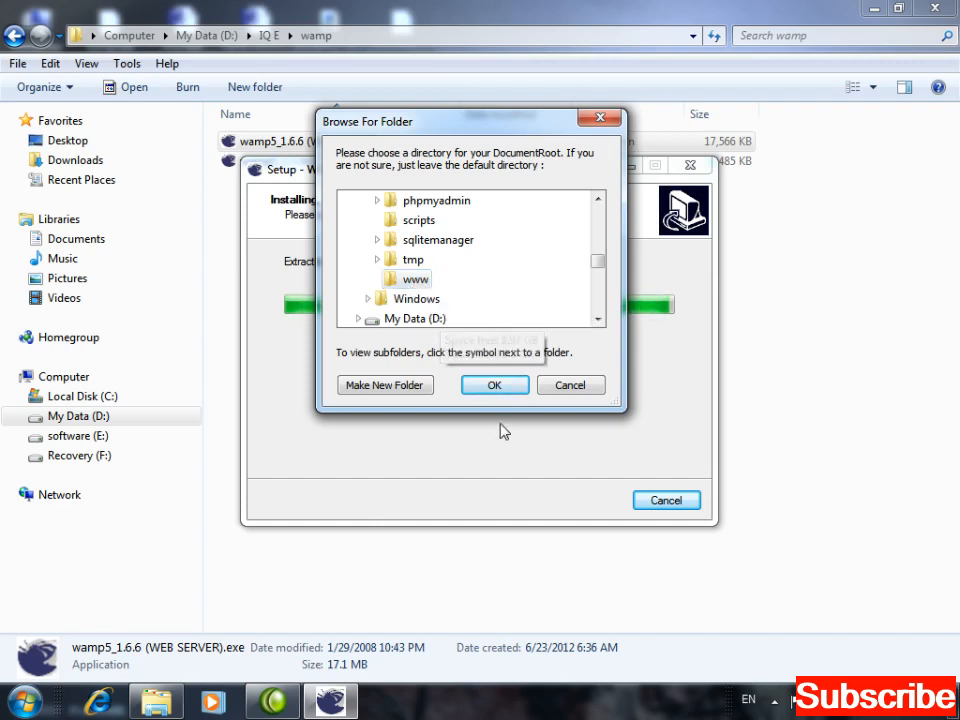
Confirm wamp\www as DocumentRoot and keep localhost as the SMTP server.
{"action": "left_click", "coordinate": [494, 386]}
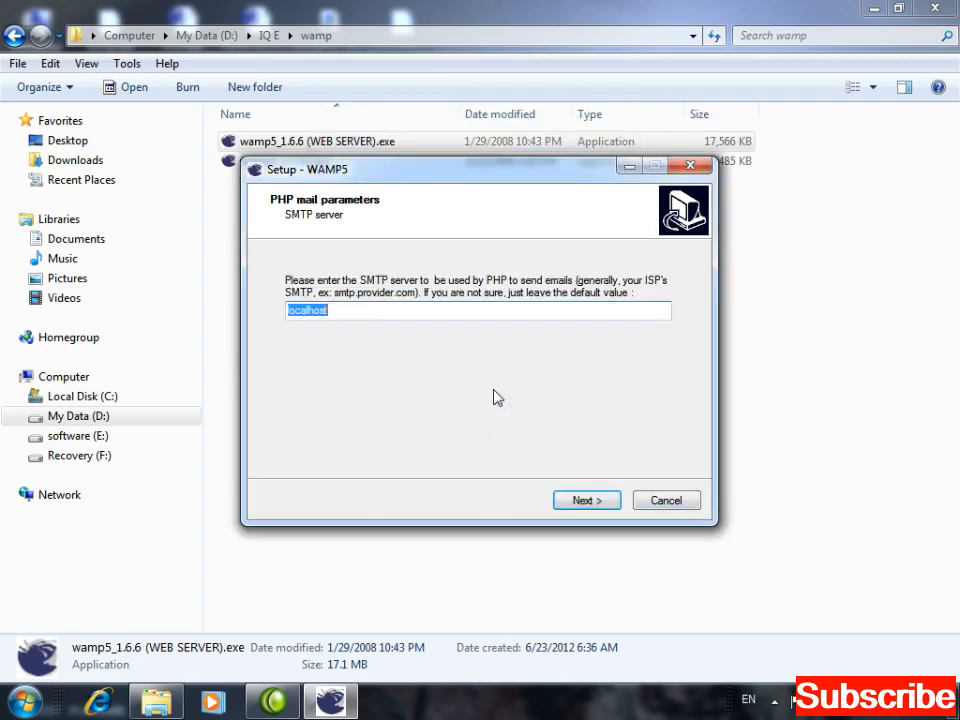
{"action": "left_click", "coordinate": [368, 314]}
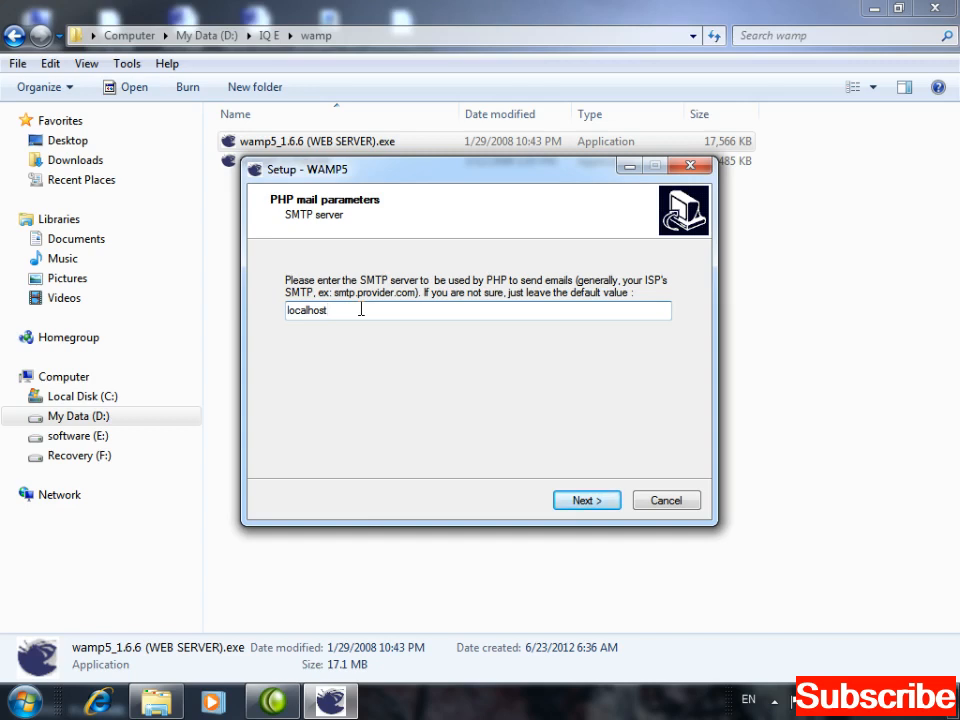
{"action": "double_click", "coordinate": [338, 311]}
{"action": "left_click", "coordinate": [583, 503]}
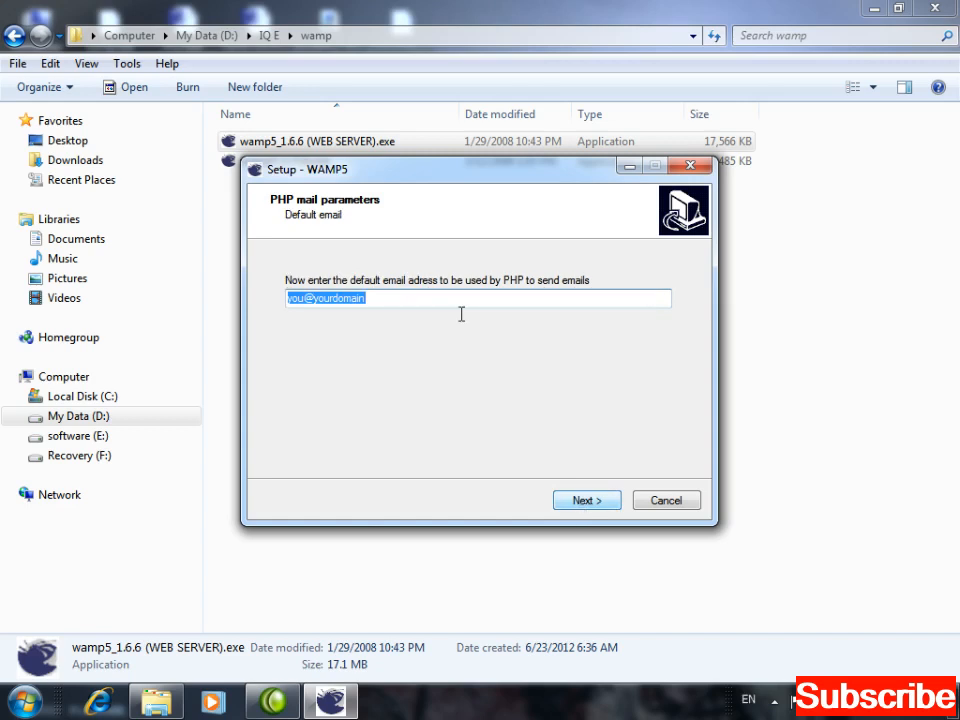
Keep the default sender e-mail and make Firefox WAMP5's default browser.
{"action": "left_click", "coordinate": [396, 297]}
{"action": "double_click", "coordinate": [385, 296]}
{"action": "left_click", "coordinate": [580, 502]}
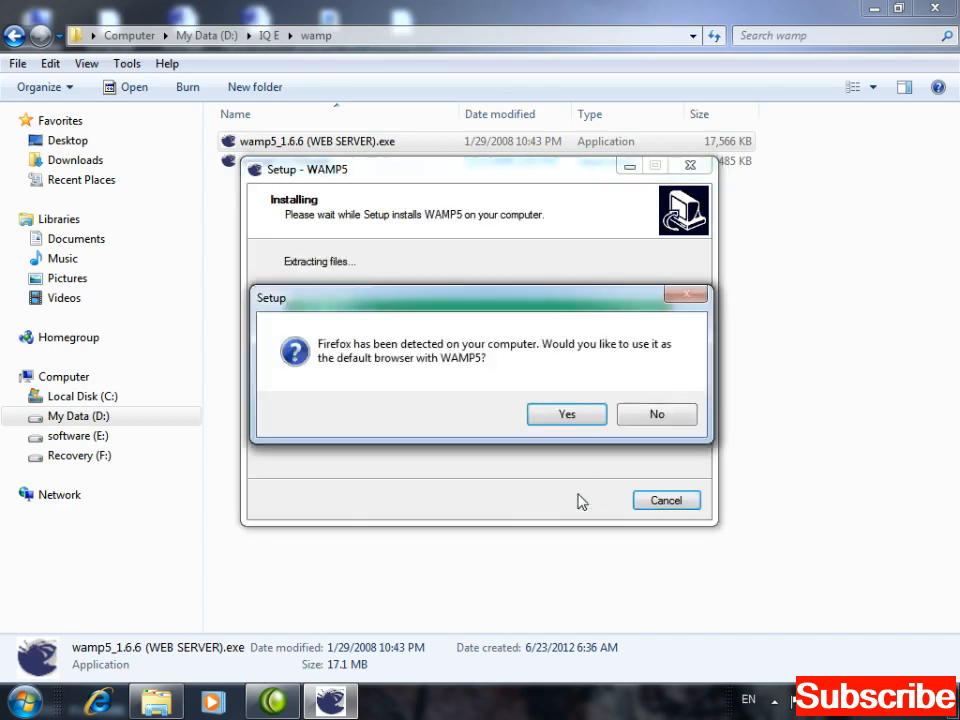
{"action": "left_click", "coordinate": [570, 416]}
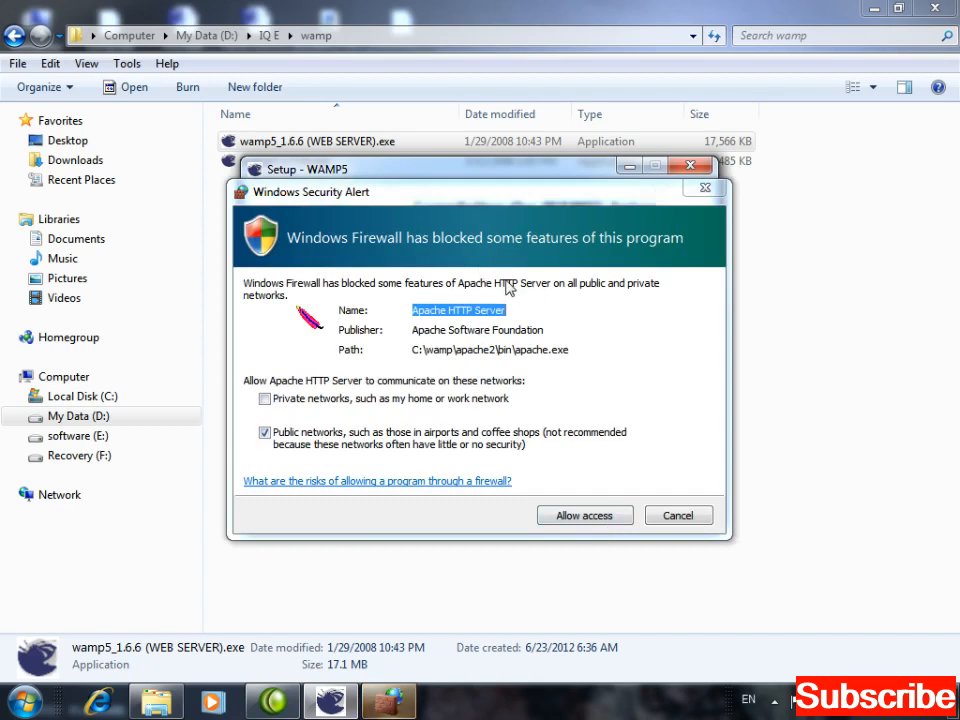
Allow Apache through the firewall, finish setup without launching WAMP5, and close the wamp folder window.
{"action": "left_click", "coordinate": [575, 520]}
{"action": "left_click", "coordinate": [575, 520]}
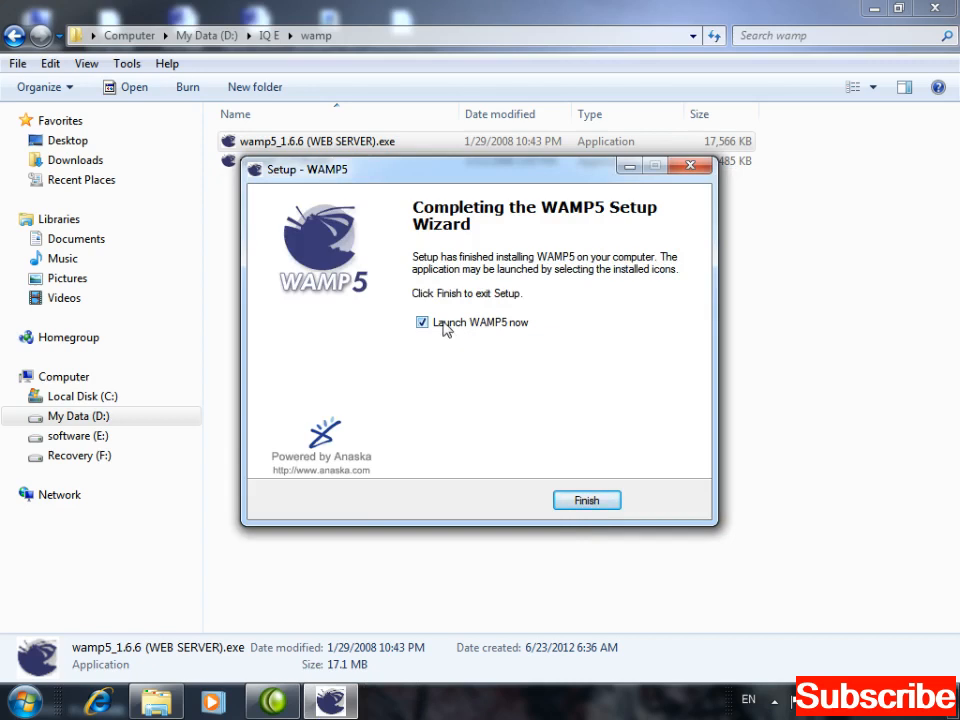
{"action": "left_click", "coordinate": [446, 328]}
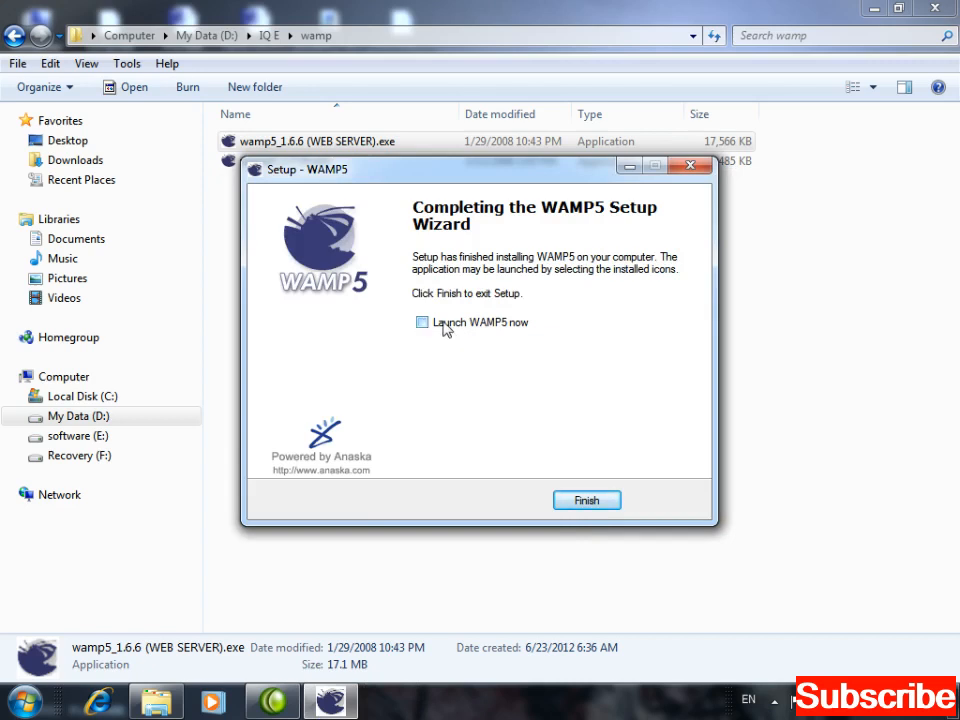
{"action": "left_click", "coordinate": [586, 502]}
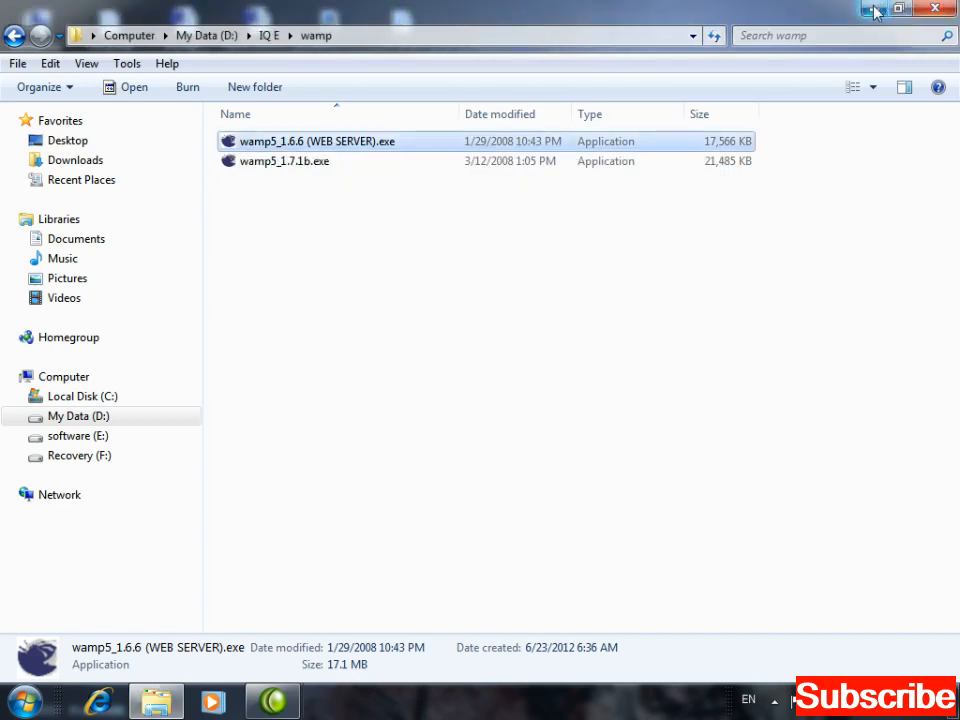
{"action": "left_click", "coordinate": [945, 8]}
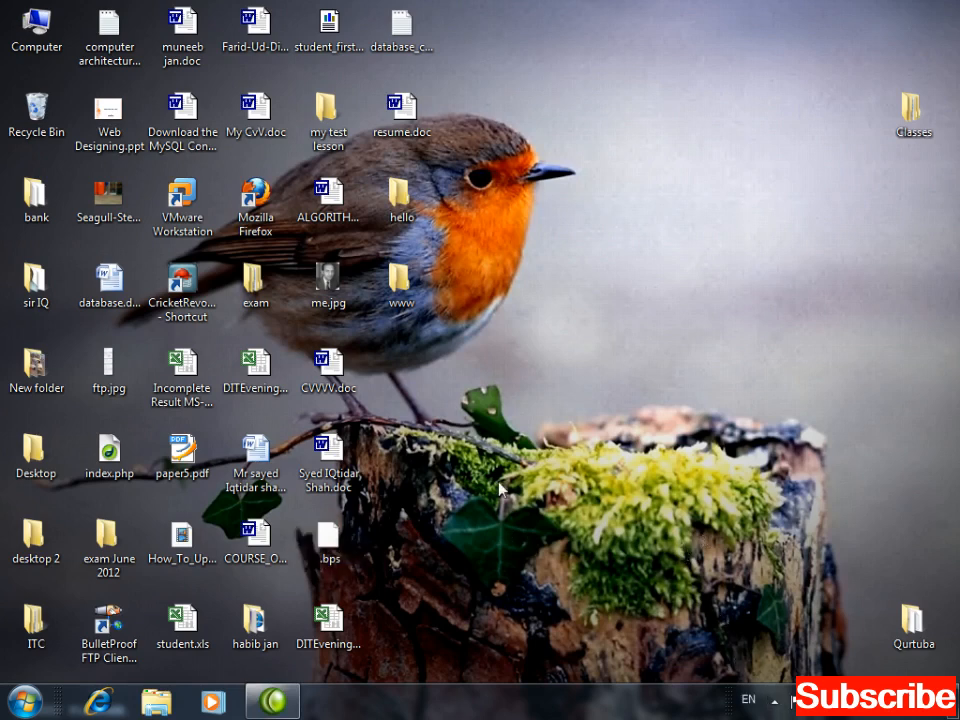
{"action": "left_click", "coordinate": [101, 707]}
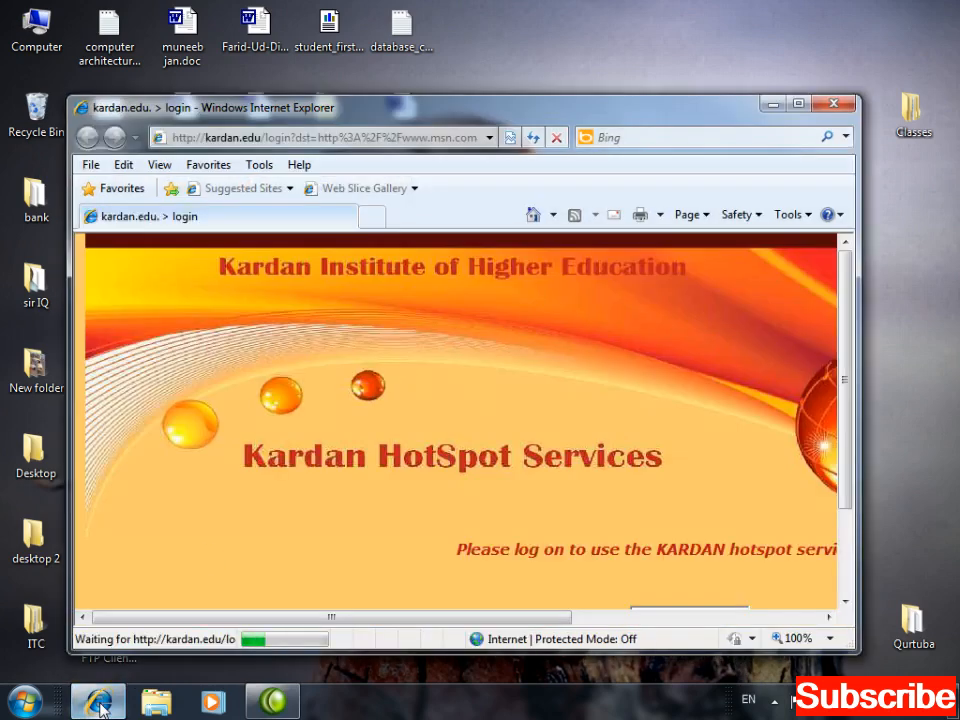
{"action": "double_click", "coordinate": [431, 109]}
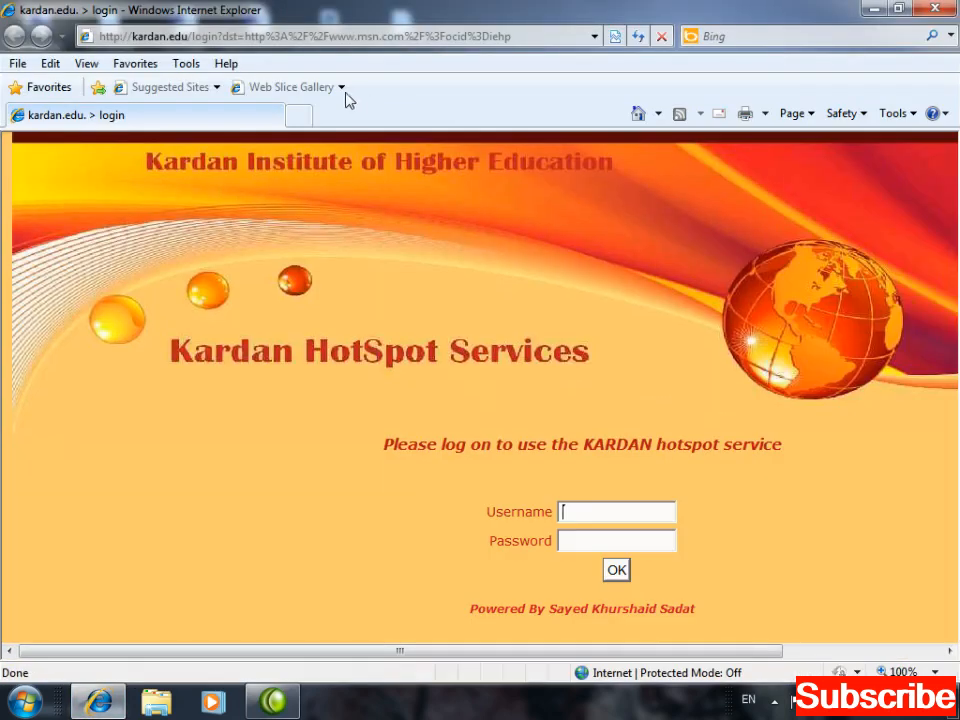
{"action": "left_click", "coordinate": [328, 38]}
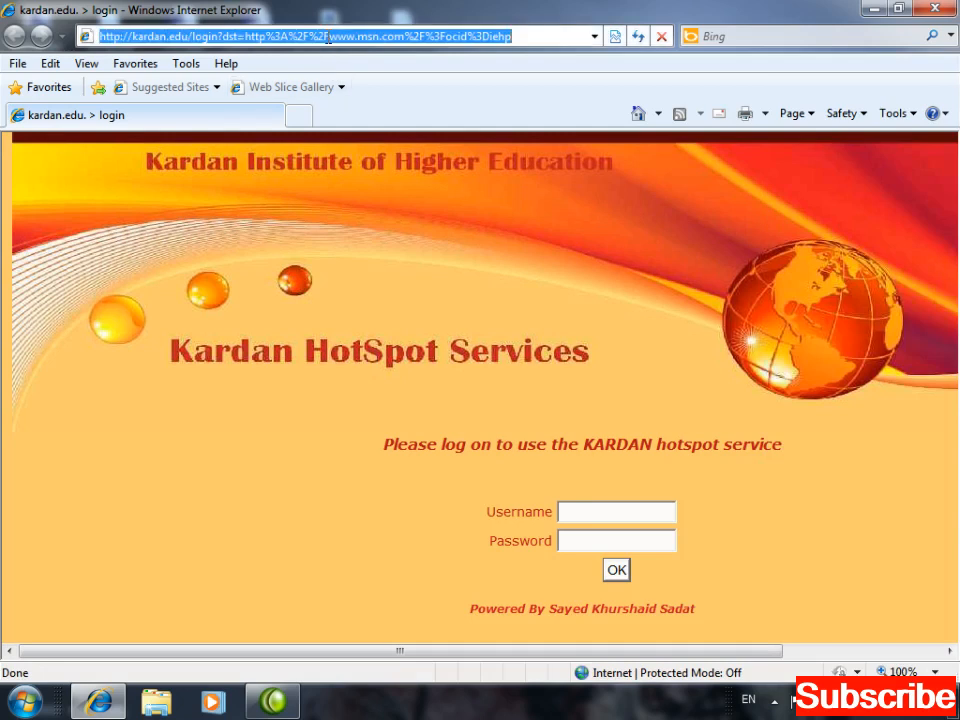
{"action": "key", "text": "BackSpace"}
{"action": "type", "text": "http://"}
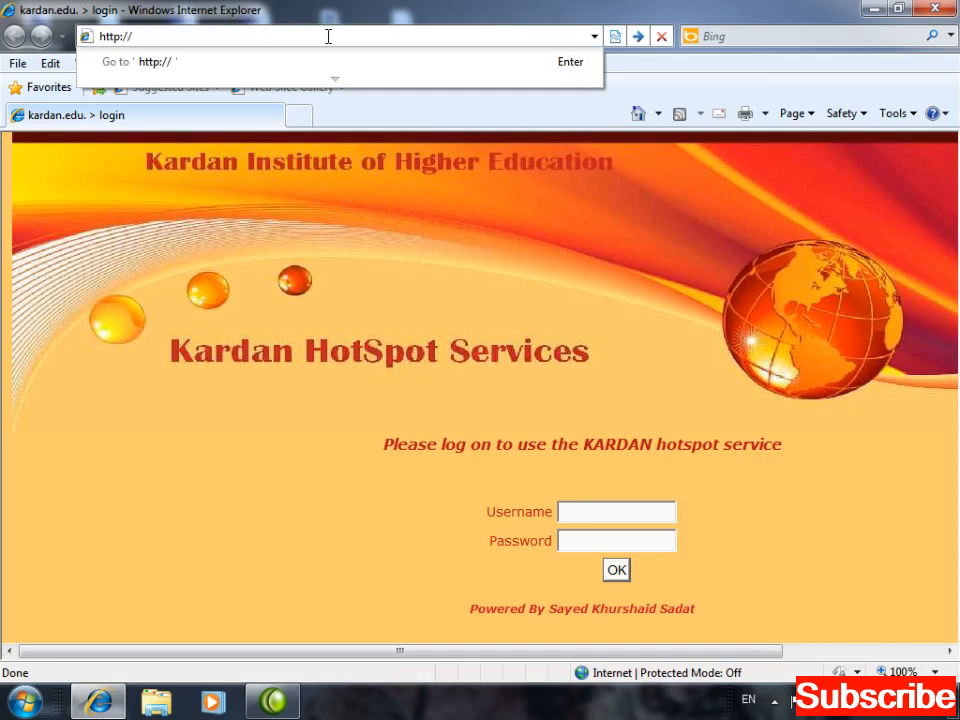
{"action": "type", "text": "localhost/"}
{"action": "key", "text": "Return"}
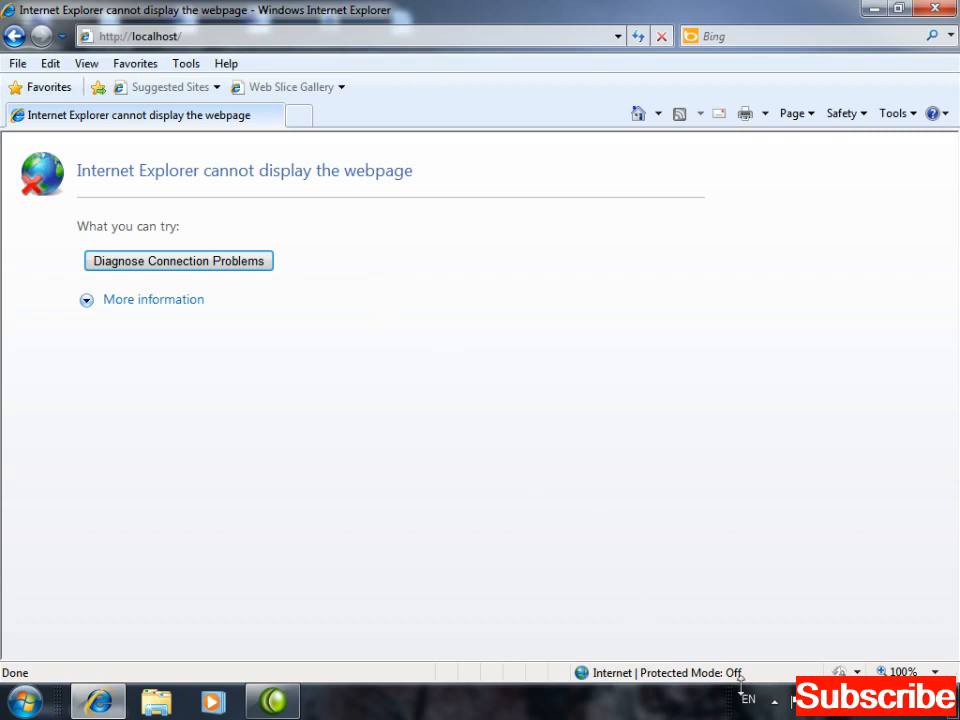
Check the hidden tray icons, search the Start menu for wamp, then reopen Start.
{"action": "left_click", "coordinate": [775, 703]}
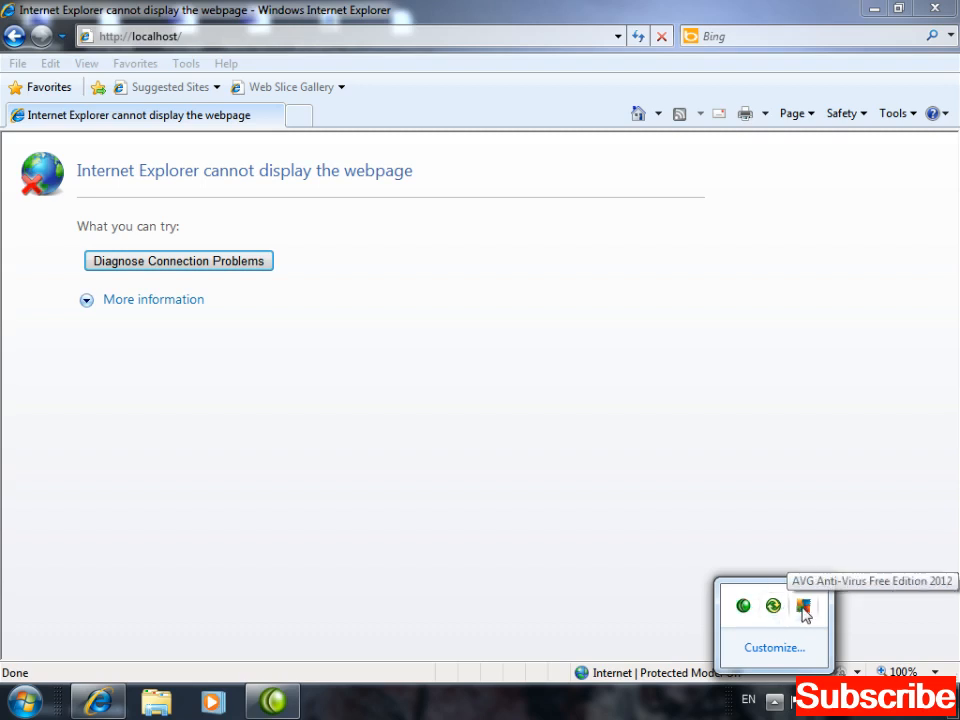
{"action": "left_click", "coordinate": [777, 538]}
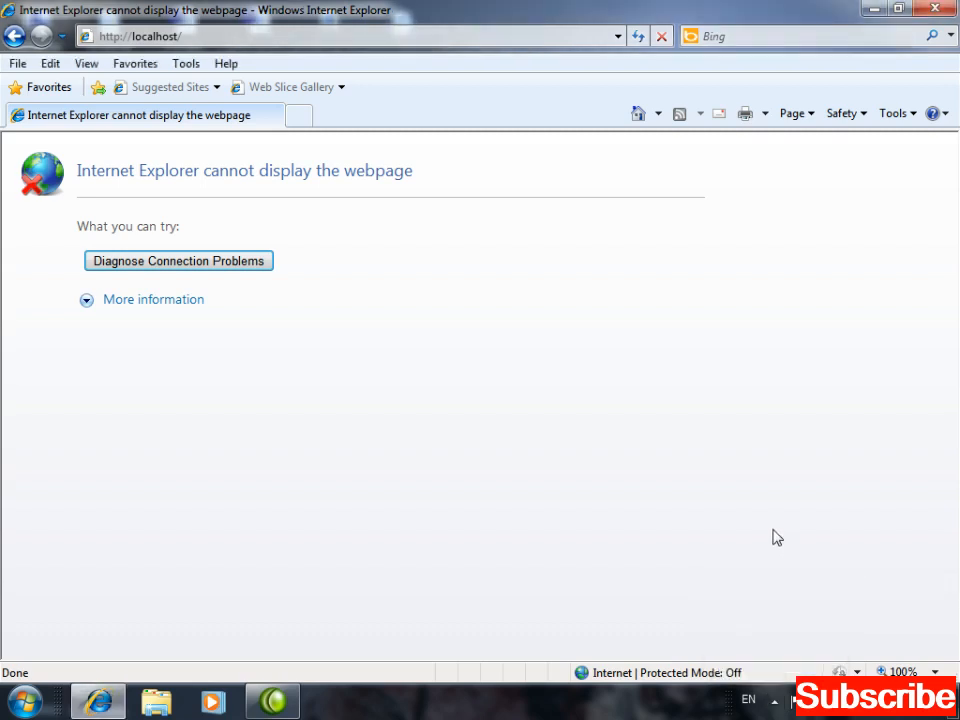
{"action": "left_click", "coordinate": [25, 703]}
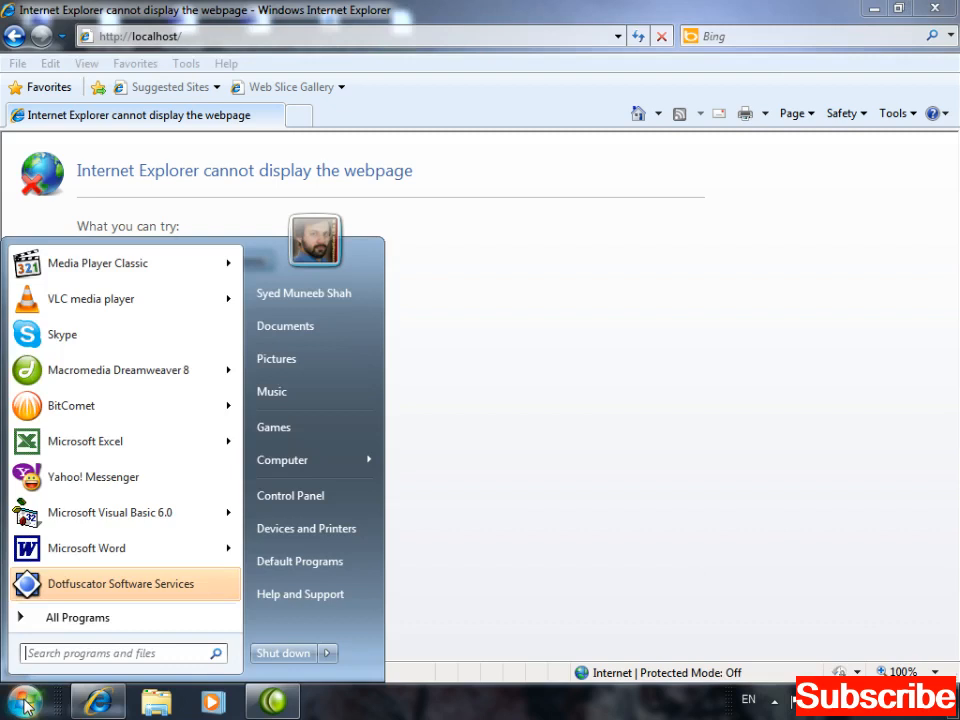
{"action": "type", "text": "wamp"}
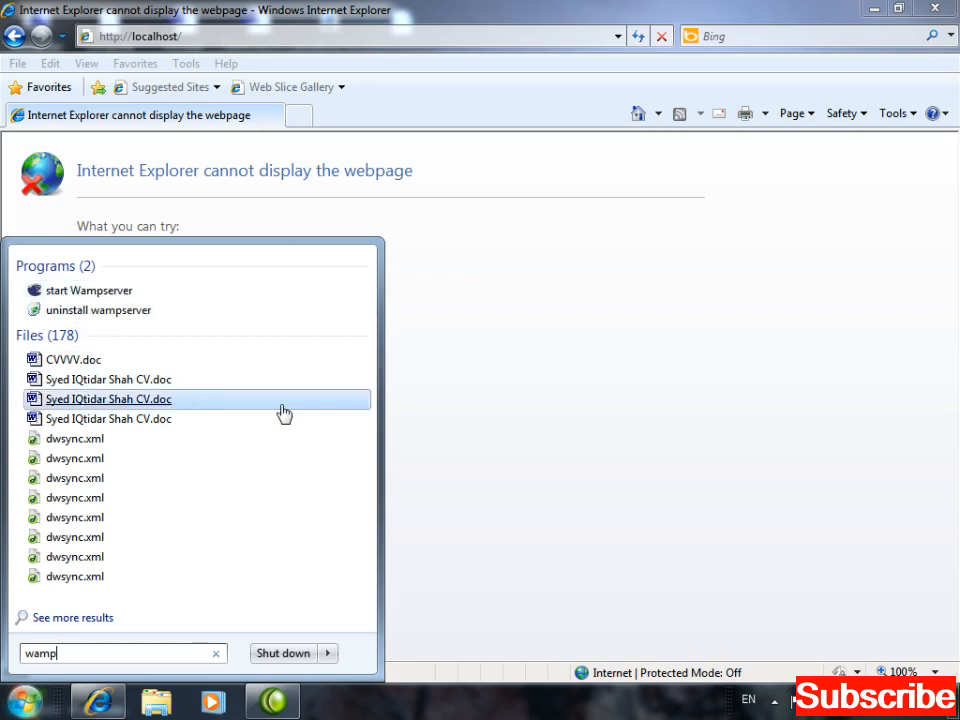
{"action": "left_click", "coordinate": [471, 441]}
{"action": "left_click", "coordinate": [25, 703]}
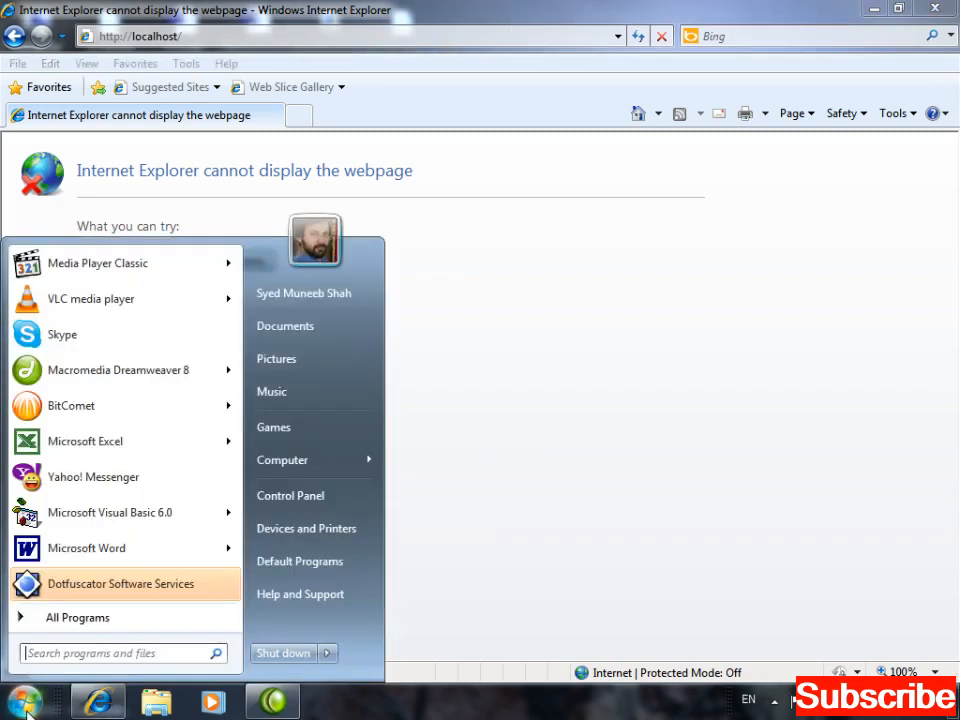
Open All Programs, scroll down, and expand the WampServer folder.
{"action": "left_click", "coordinate": [66, 622]}
{"action": "left_click_drag", "start_coordinate": [235, 330], "coordinate": [231, 531]}
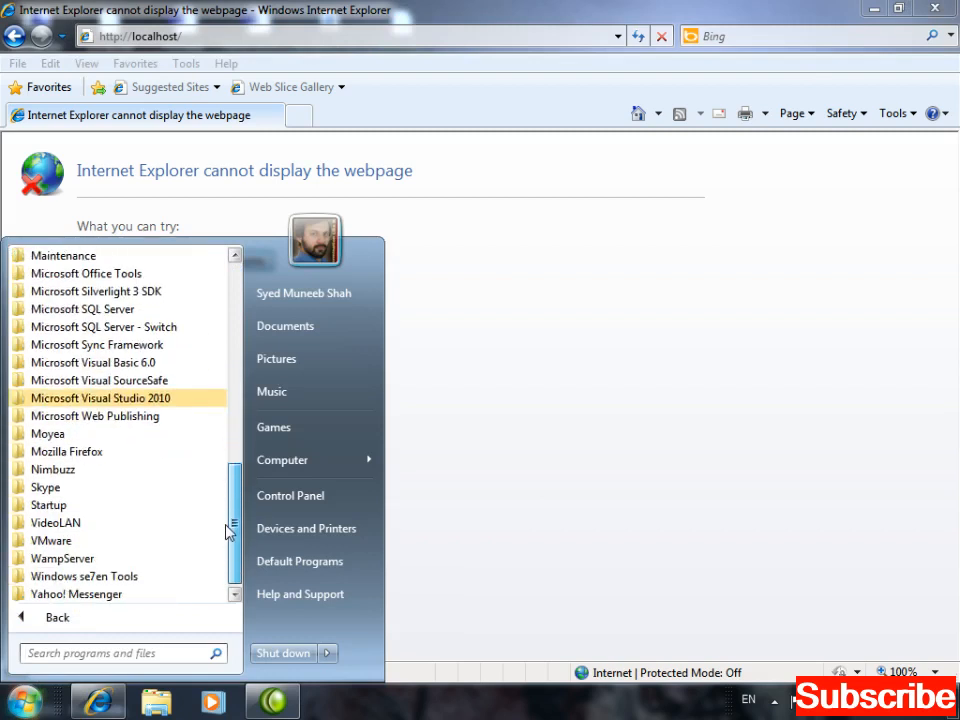
{"action": "left_click", "coordinate": [88, 560]}
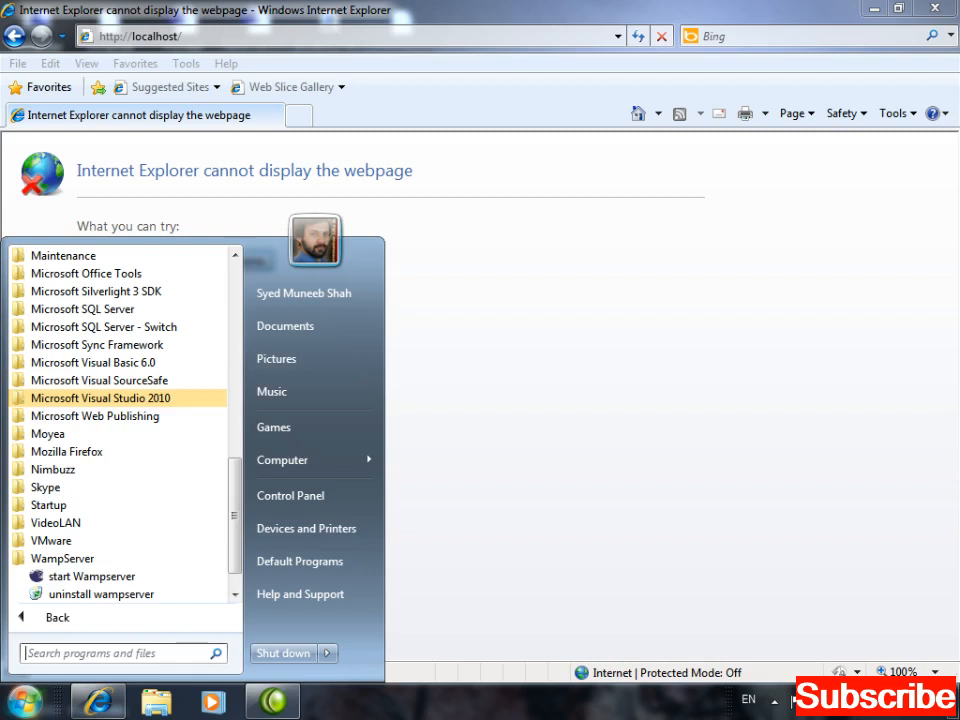
Start WampServer and bring Internet Explorer back into focus.
{"action": "left_click", "coordinate": [96, 577]}
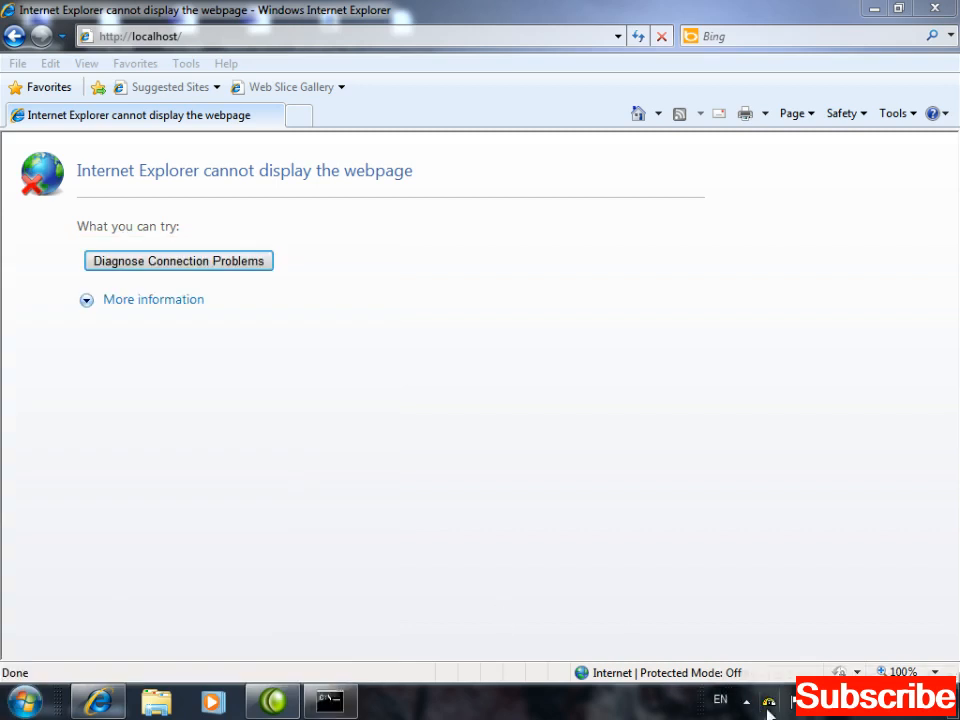
{"action": "mouse_move", "coordinate": [769, 710]}
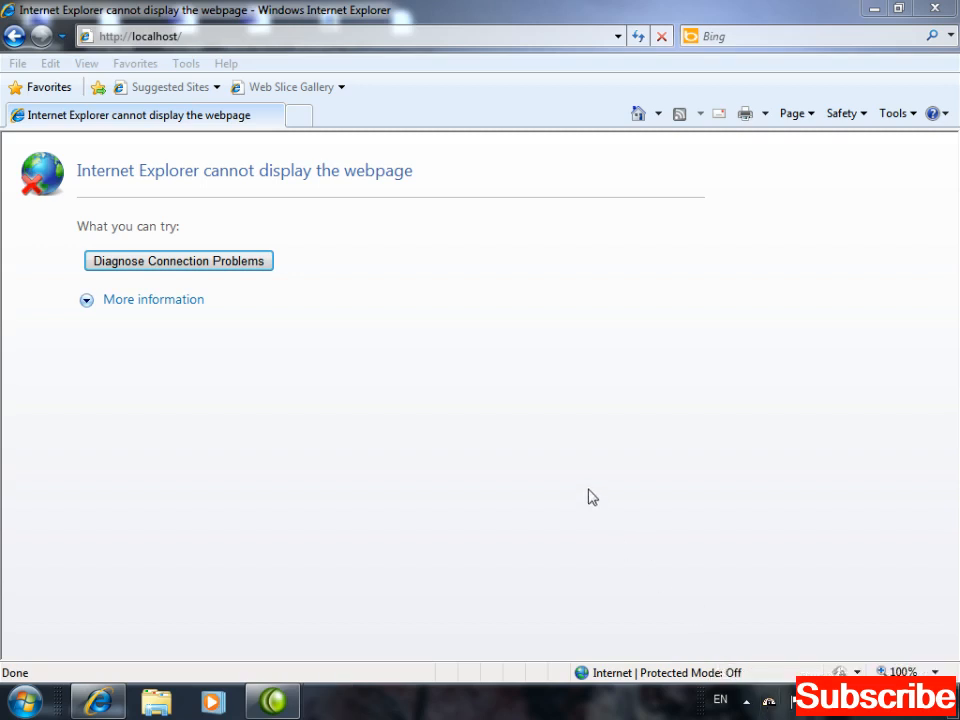
{"action": "left_click", "coordinate": [358, 325]}
{"action": "left_click", "coordinate": [207, 36]}
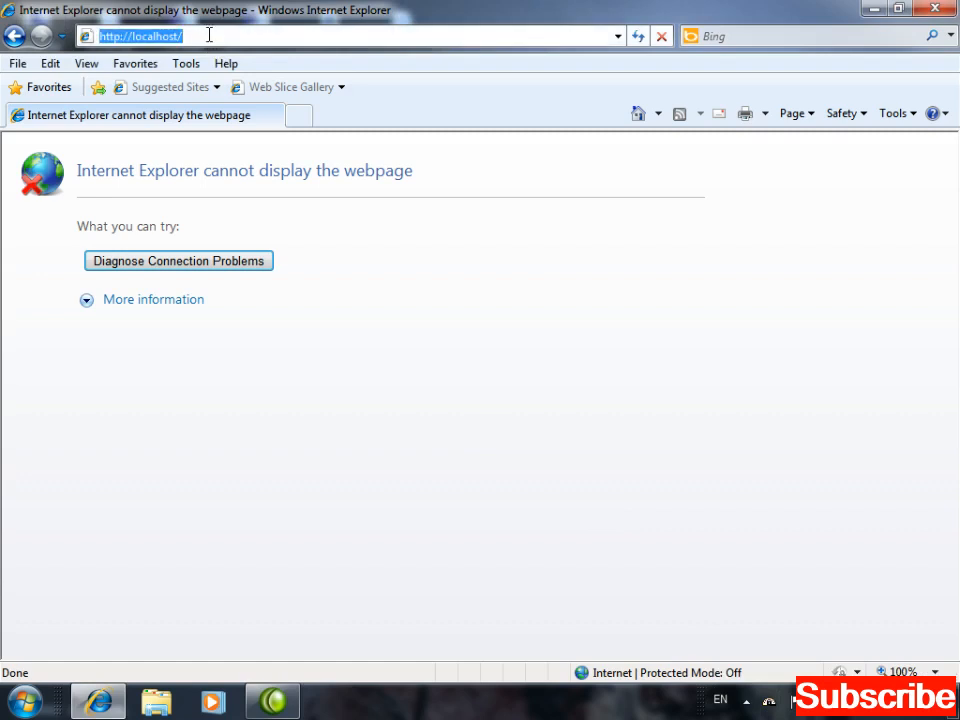
{"action": "key", "text": "Return"}
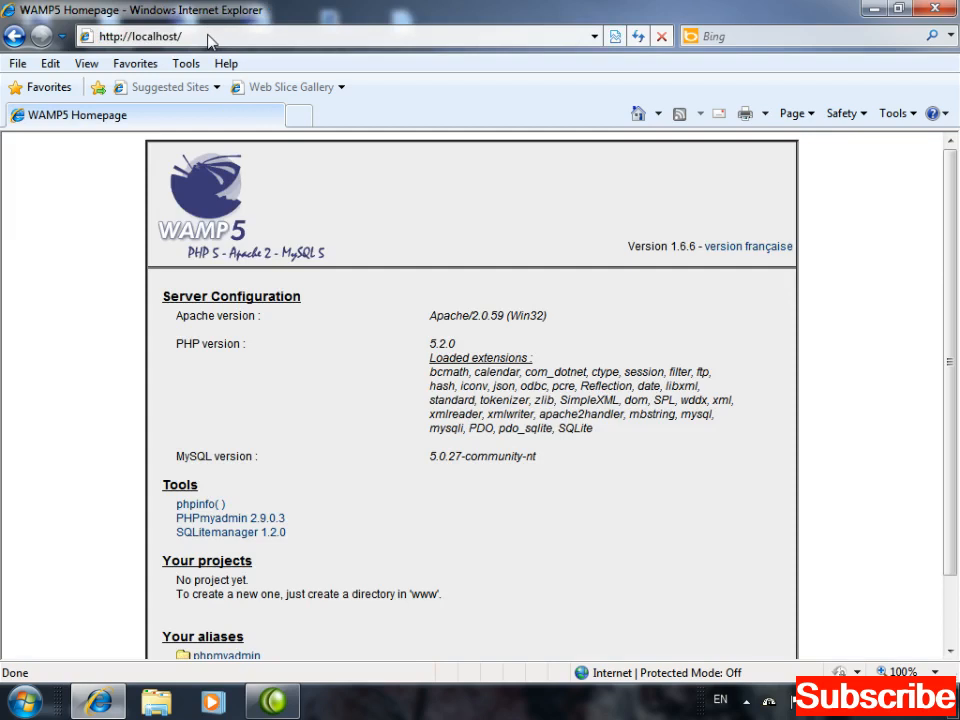
{"action": "scroll", "coordinate": [210, 40], "scroll_direction": "down", "scroll_amount": 2}
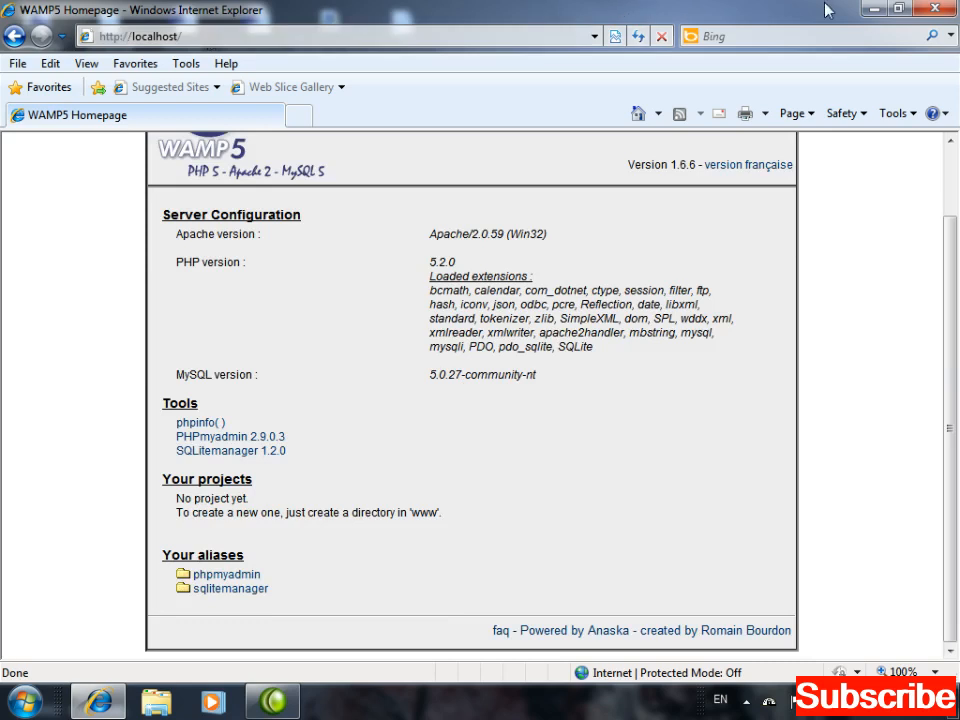
{"action": "left_click", "coordinate": [874, 10]}
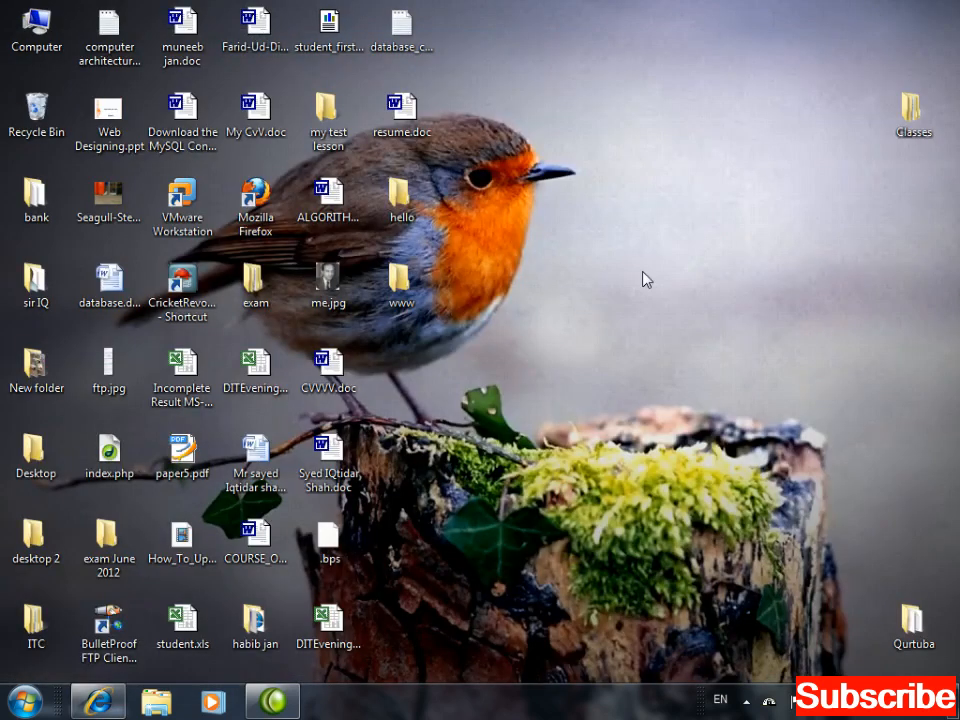
Launch Notepad from the Run dialog and maximize its window.
{"action": "key", "text": "super+r"}
{"action": "type", "text": "n"}
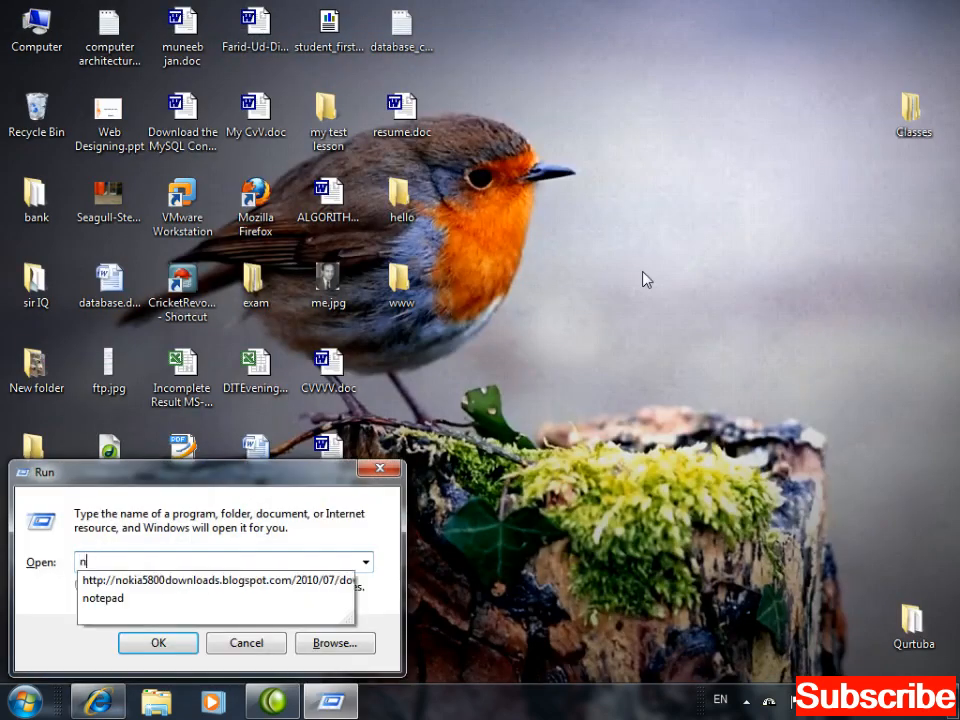
{"action": "type", "text": "otepad"}
{"action": "key", "text": "Return"}
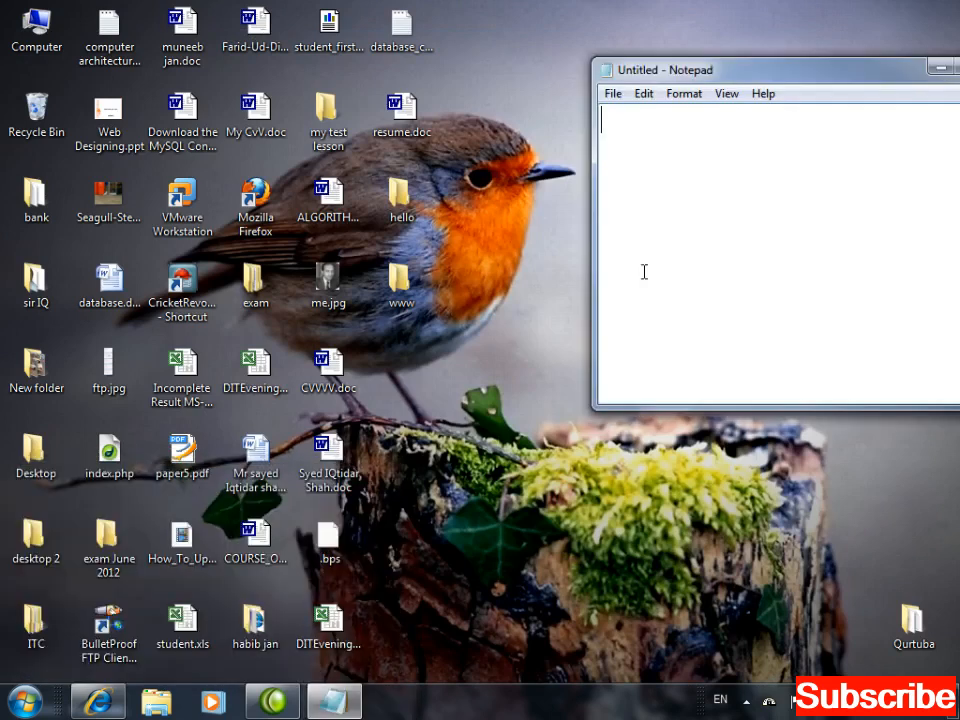
{"action": "key", "text": "super+Up"}
Replace a typed <html></html> skeleton with a PHP opening tag '<?php'.
{"action": "type", "text": "<html>"}
{"action": "key", "text": "Return"}
{"action": "key", "text": "Return"}
{"action": "type", "text": "<"}
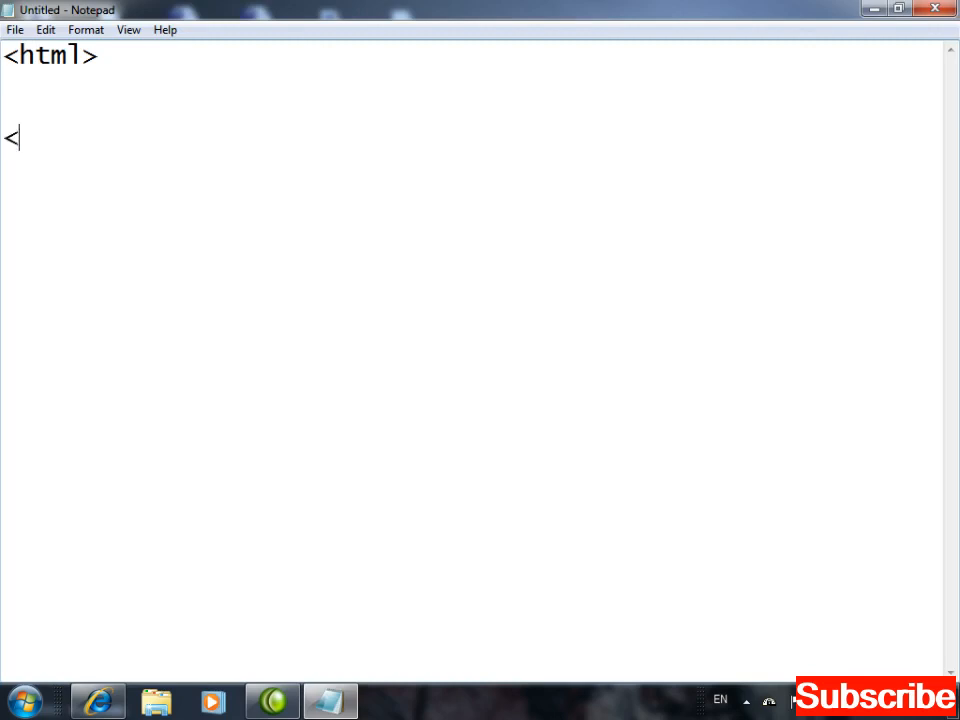
{"action": "type", "text": "/html>"}
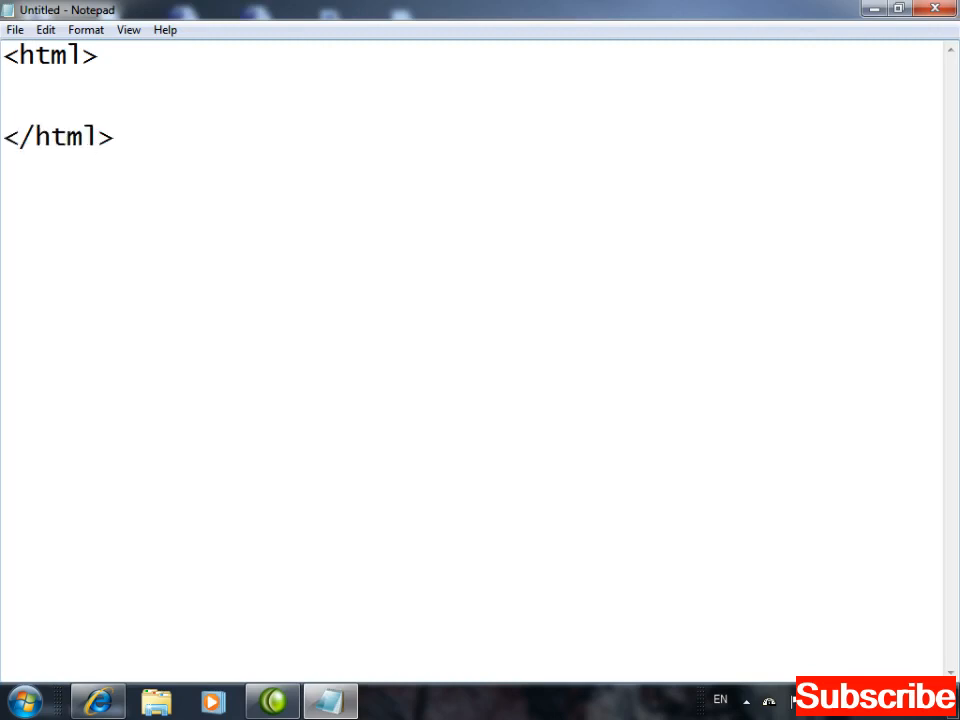
{"action": "key", "text": "shift+Up"}
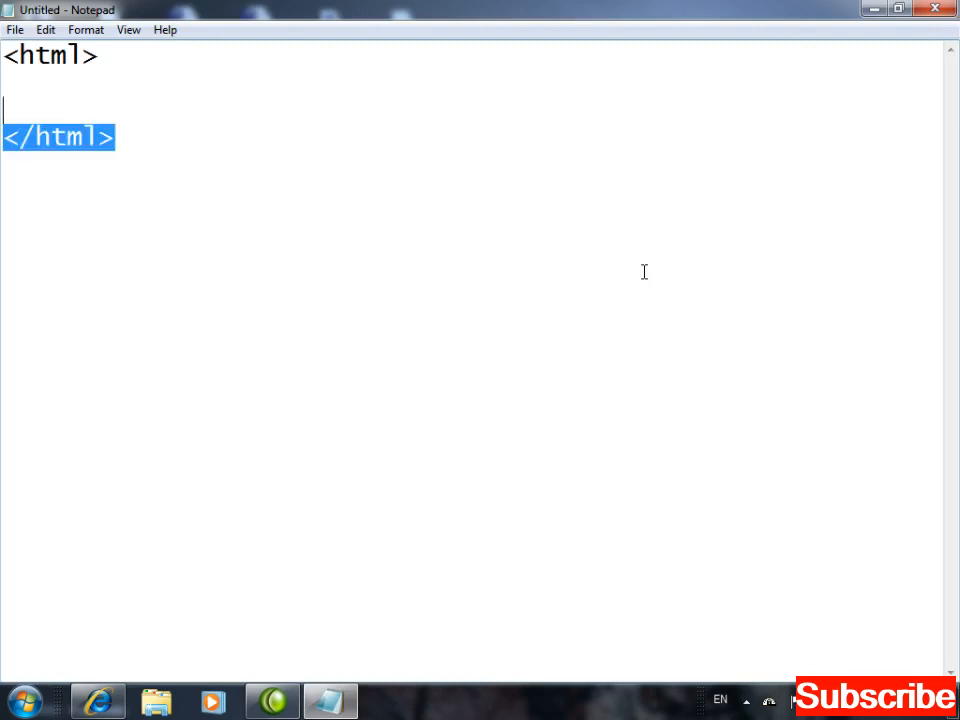
{"action": "key", "text": "shift+Up"}
{"action": "key", "text": "BackSpace"}
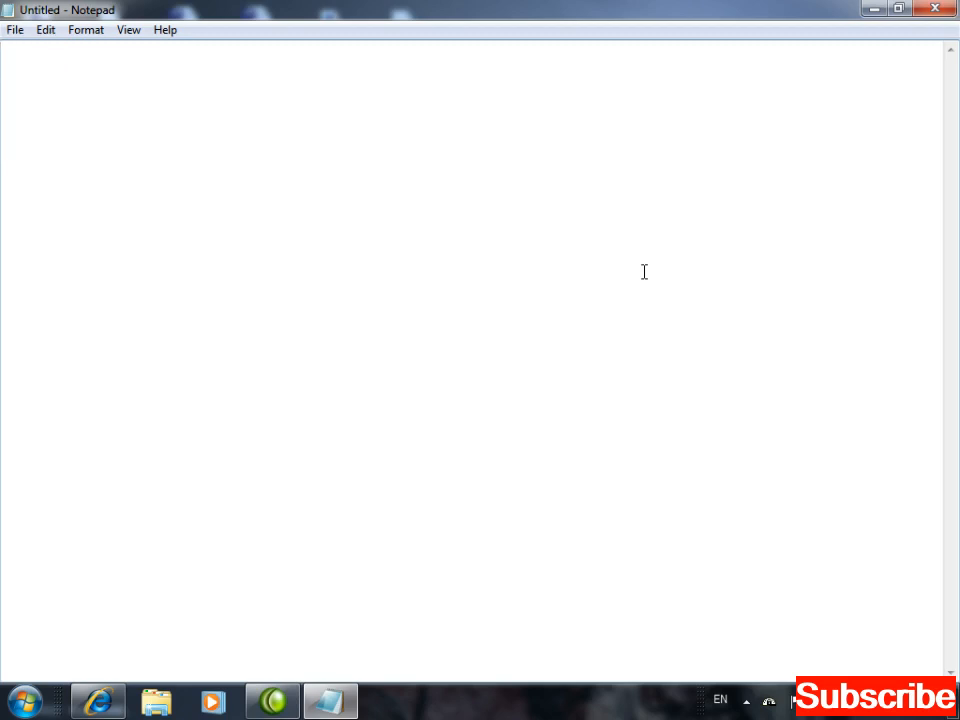
{"action": "type", "text": "<?php"}
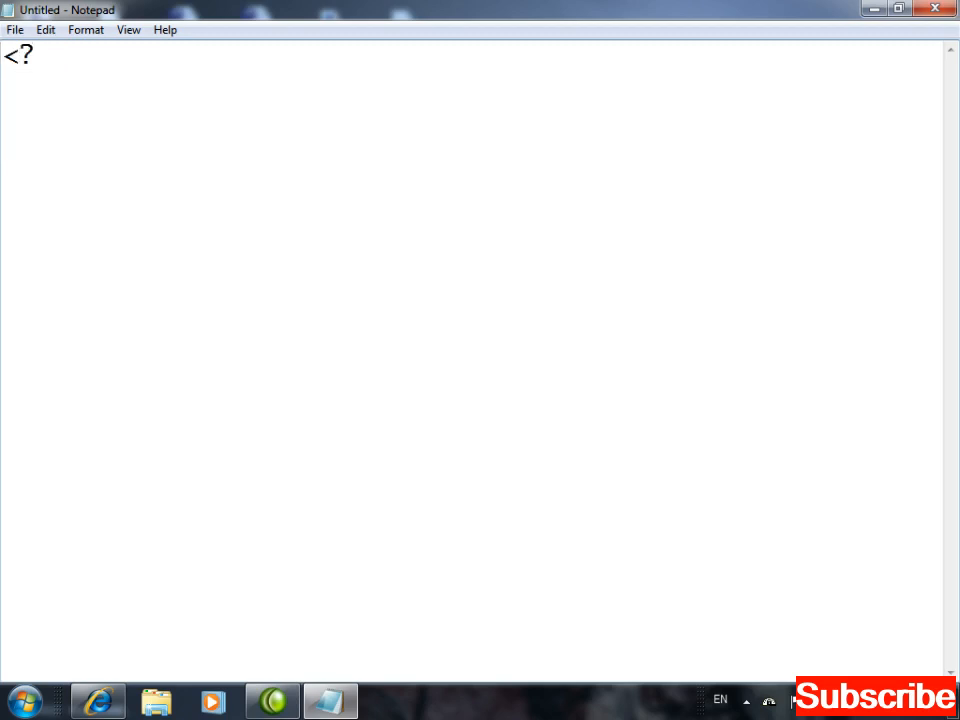